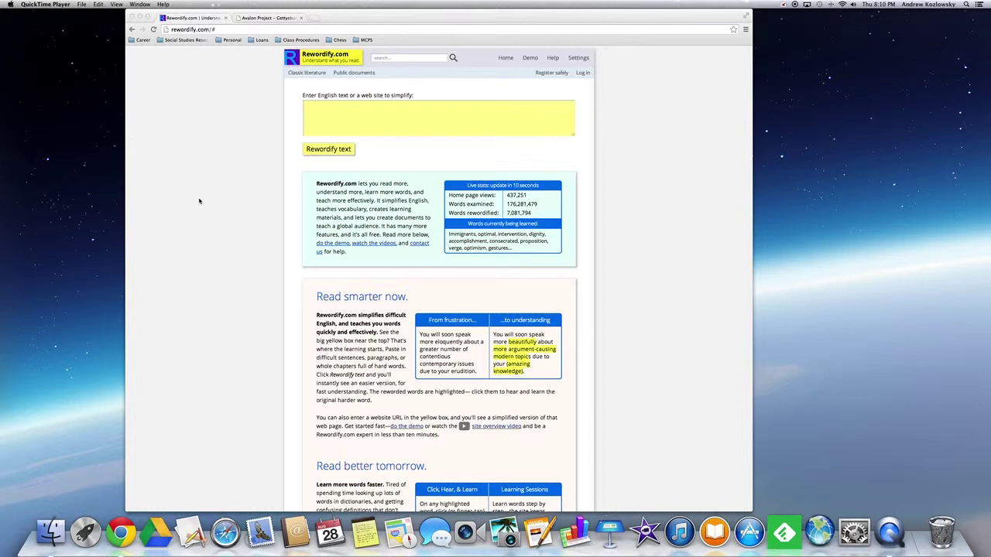
left_click(217, 30)
left_click(175, 29)
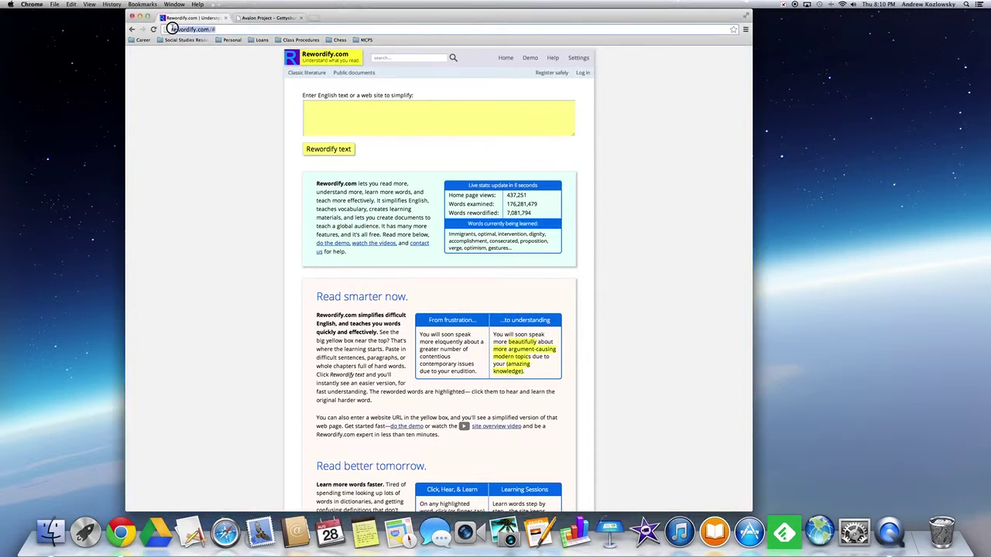
left_click(215, 96)
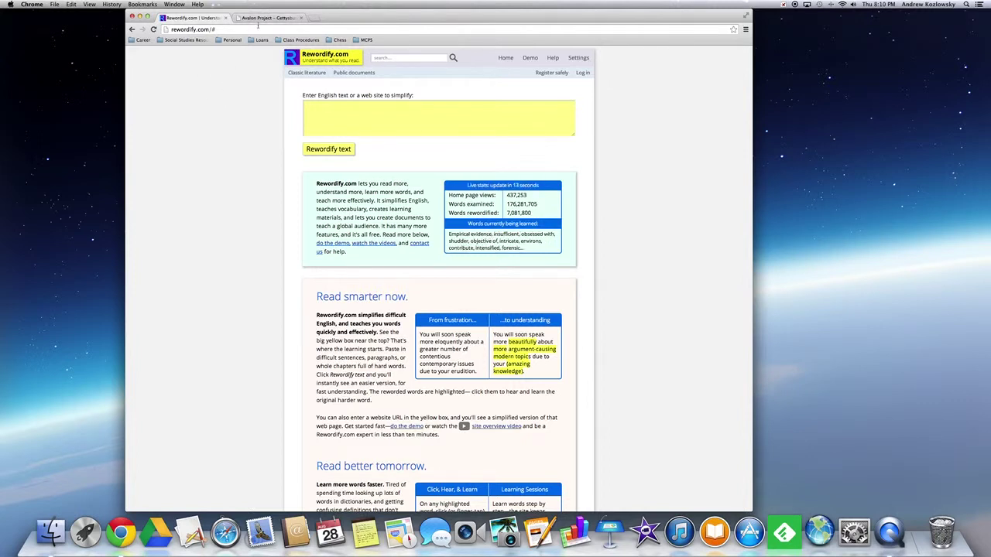
Copy the full Gettysburg Address text from the open Avalon Project page
left_click(267, 18)
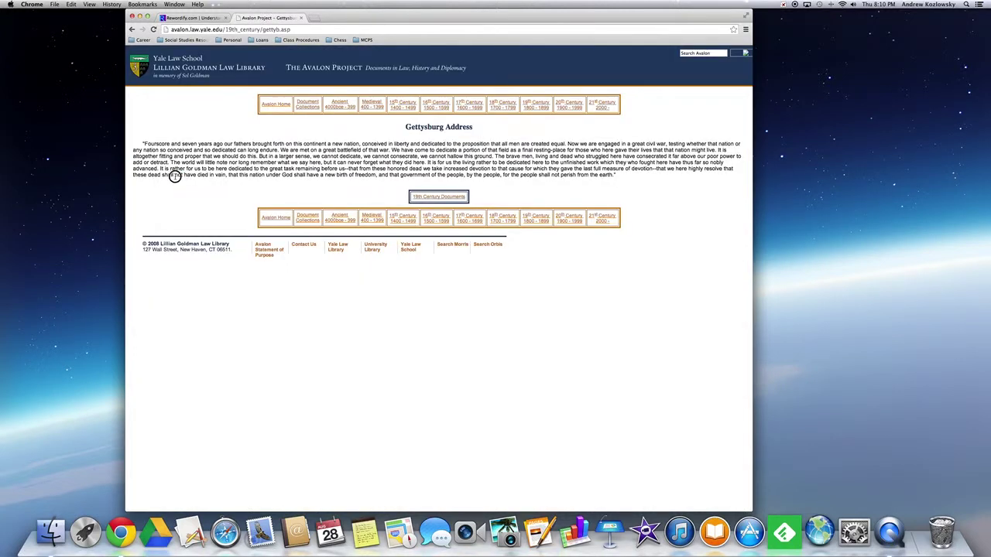
left_click_drag(173, 175, 143, 143)
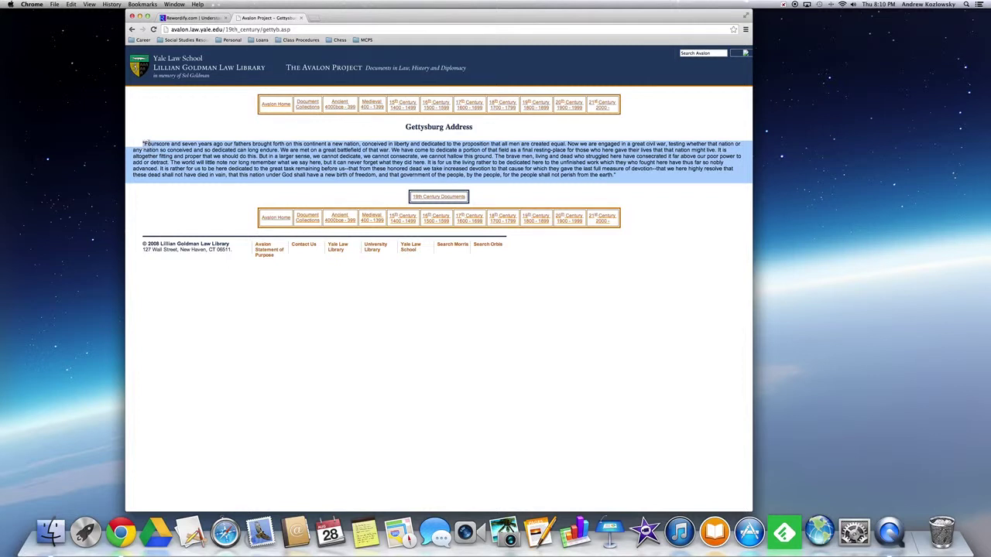
right_click(178, 148)
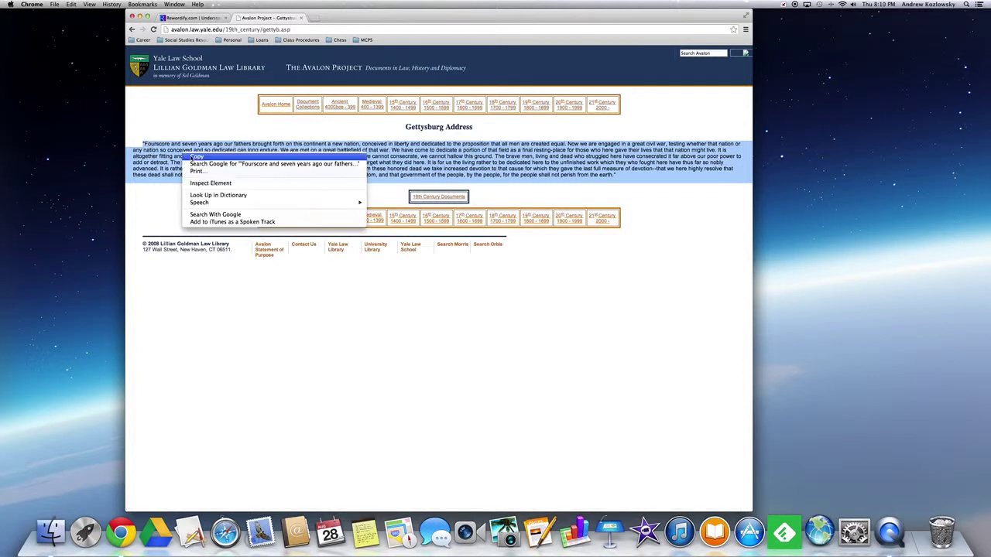
left_click(193, 155)
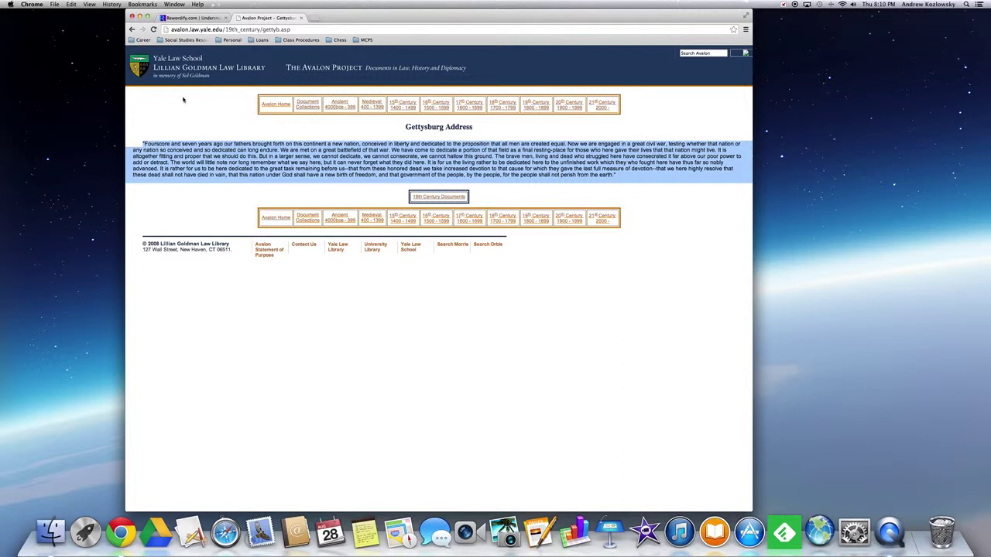
Paste the copied speech into Rewordify's text box and rewordify it
left_click(194, 18)
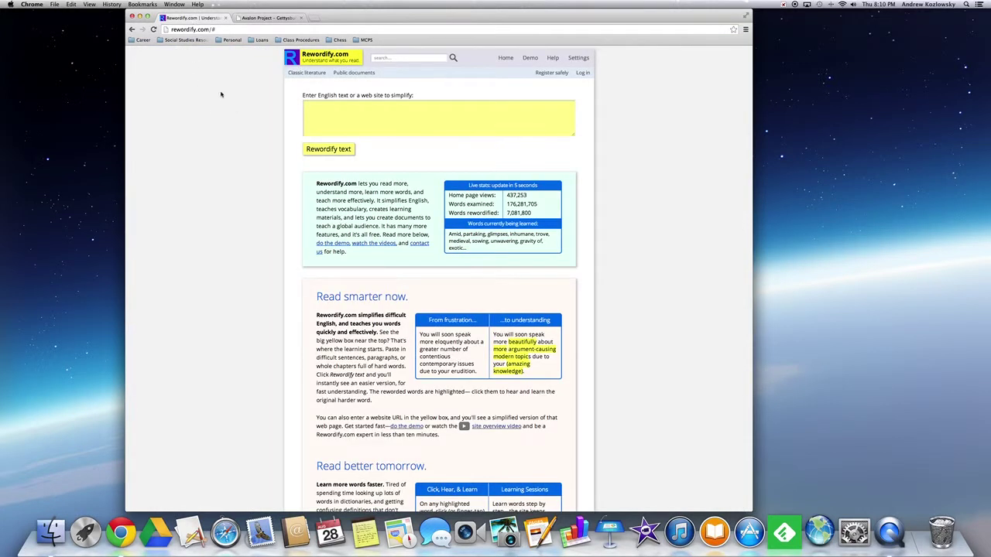
left_click(325, 112)
left_click(325, 111)
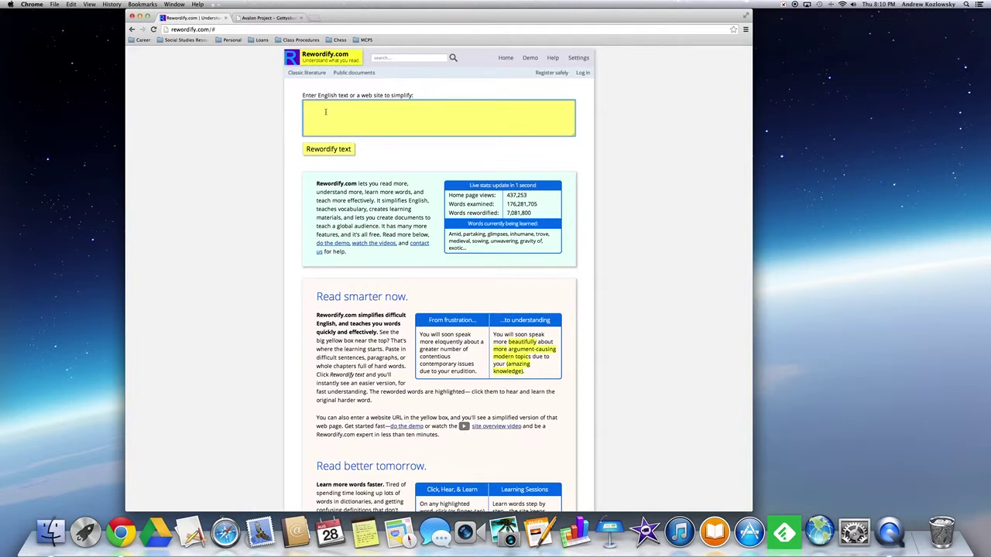
right_click(325, 112)
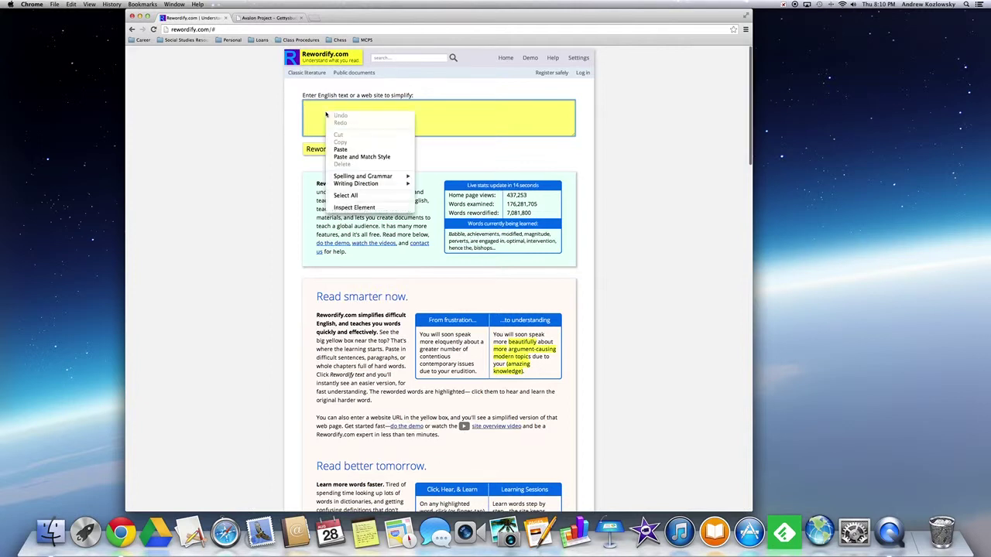
left_click(340, 150)
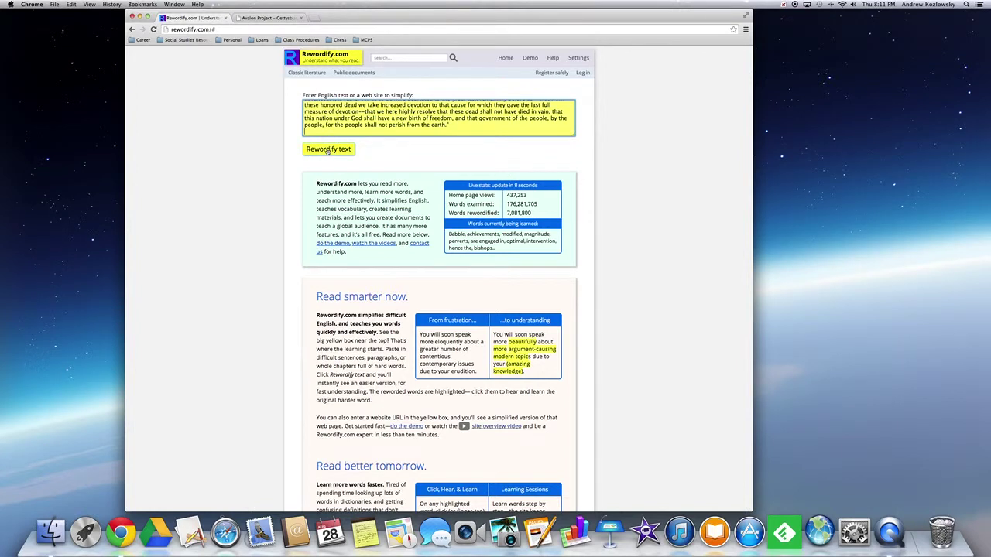
left_click(328, 150)
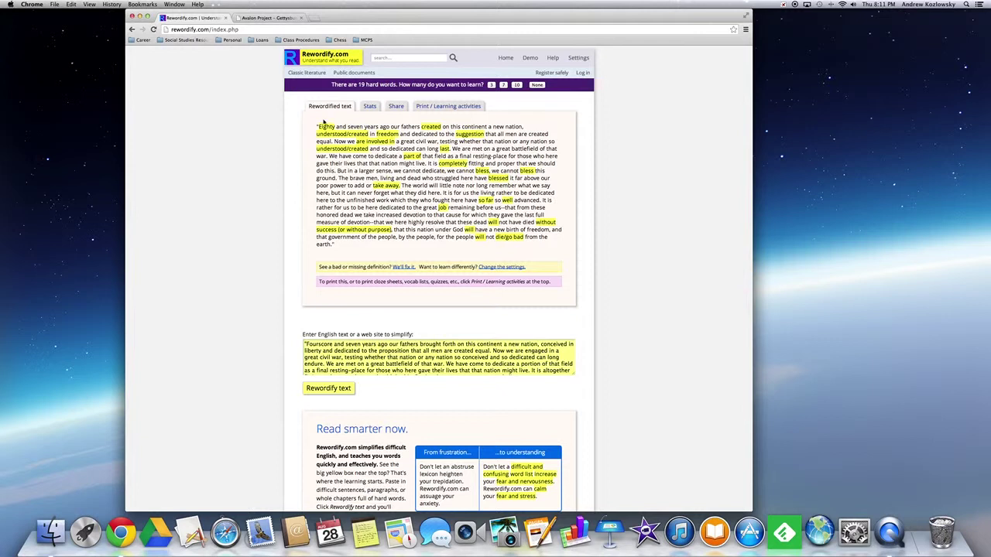
Look up the original word behind the highlighted "Eighty", play its pronunciation, and close the definition
mouse_move(327, 127)
left_click(326, 127)
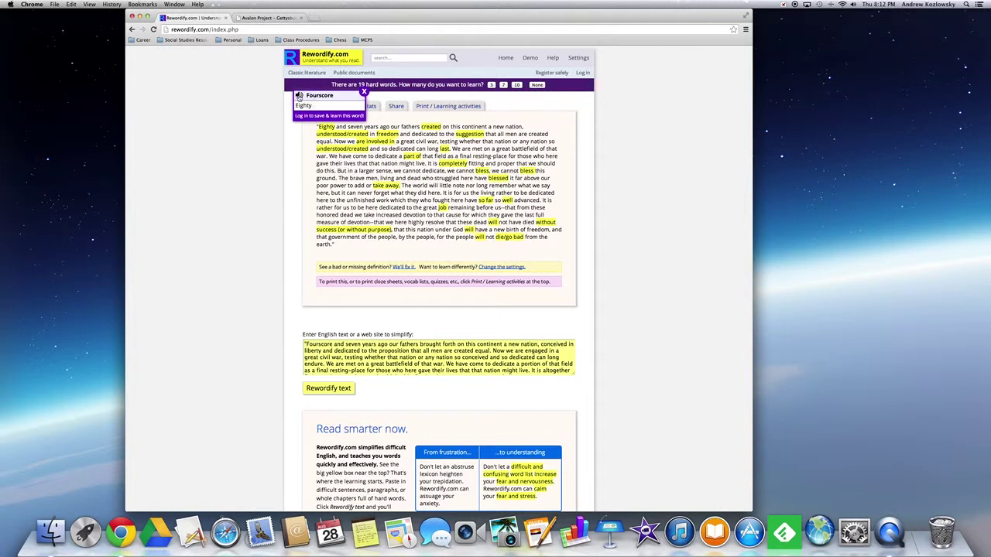
left_click(299, 96)
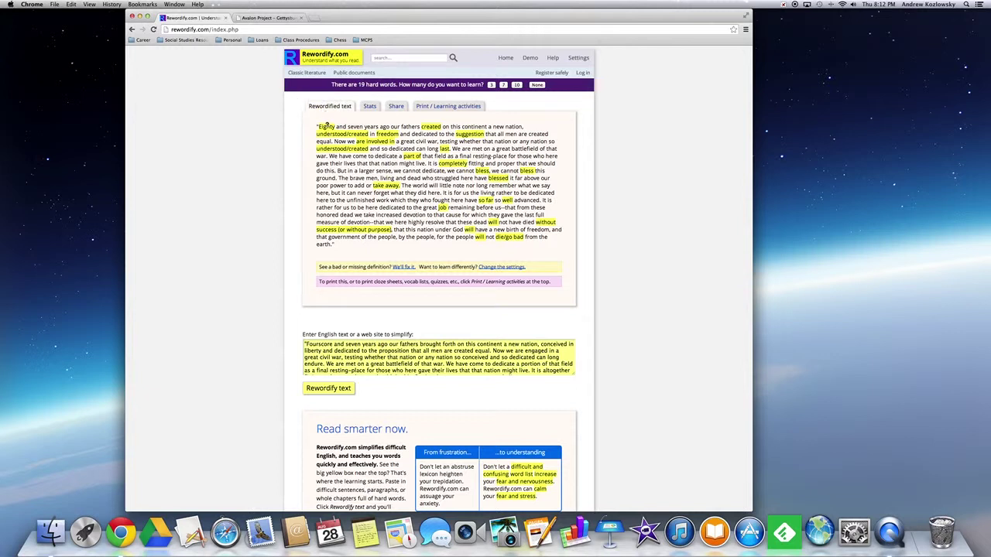
left_click(325, 127)
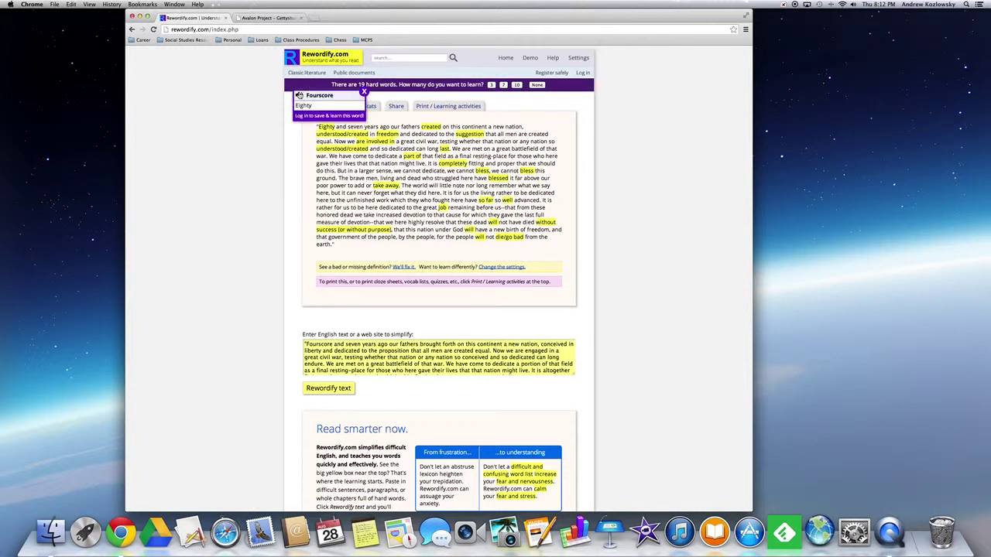
left_click(299, 96)
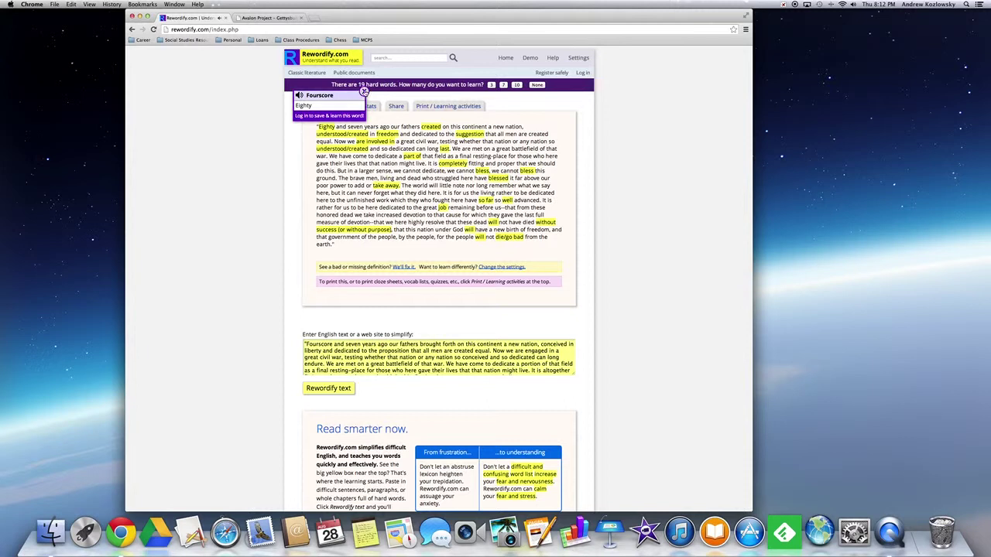
left_click(364, 91)
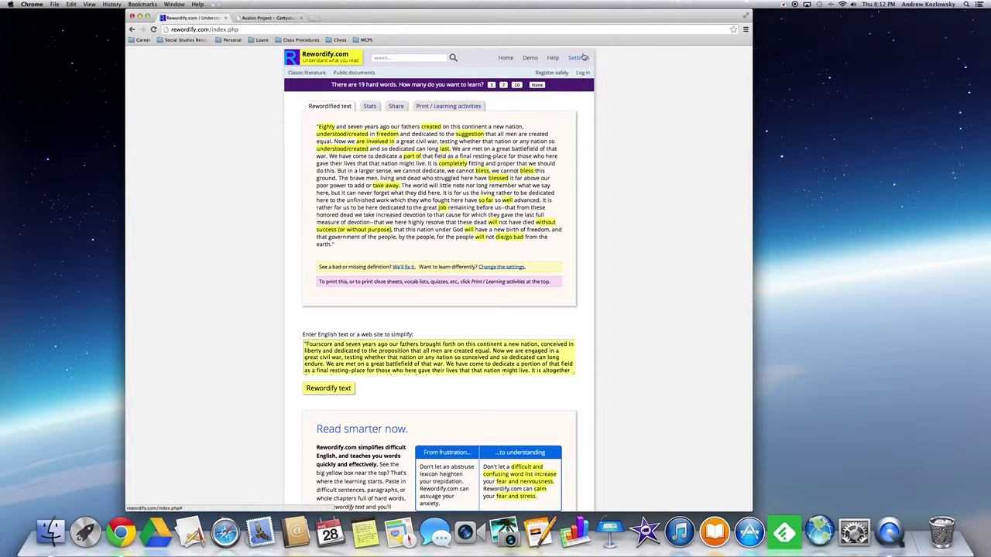
Save the display mode as "Don't reword words; click/tap to see definitions" and check the definition of "Fourscore" in the text
left_click(578, 59)
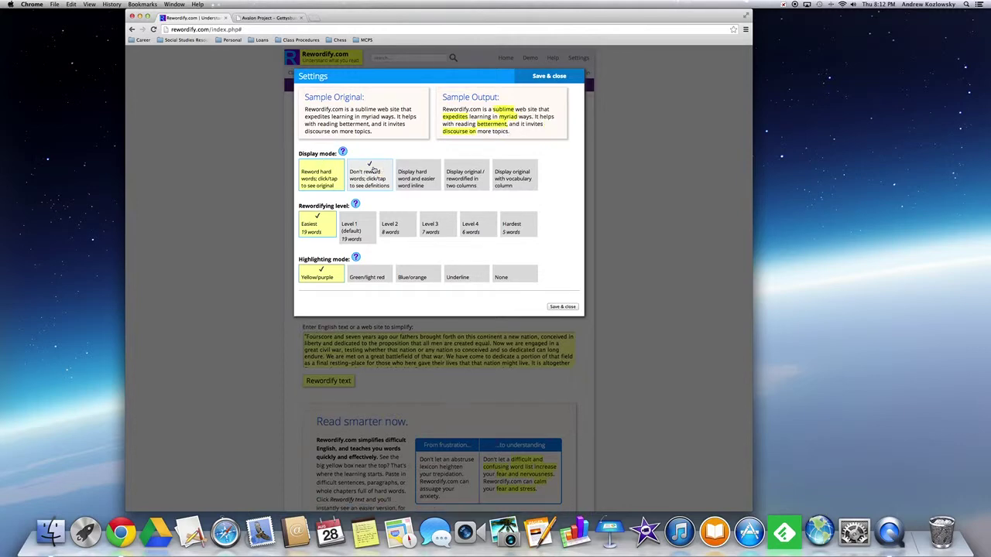
left_click(374, 169)
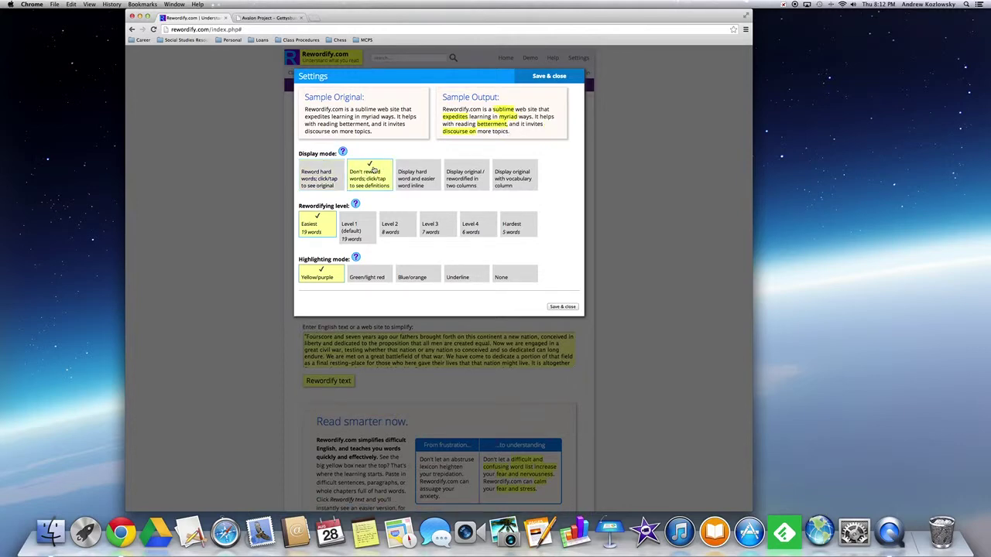
left_click(554, 76)
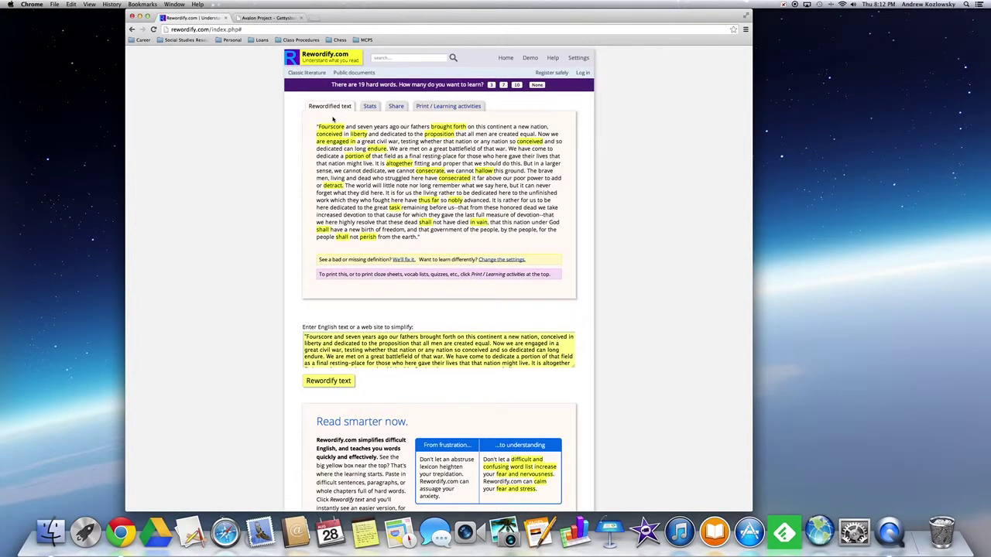
left_click(329, 126)
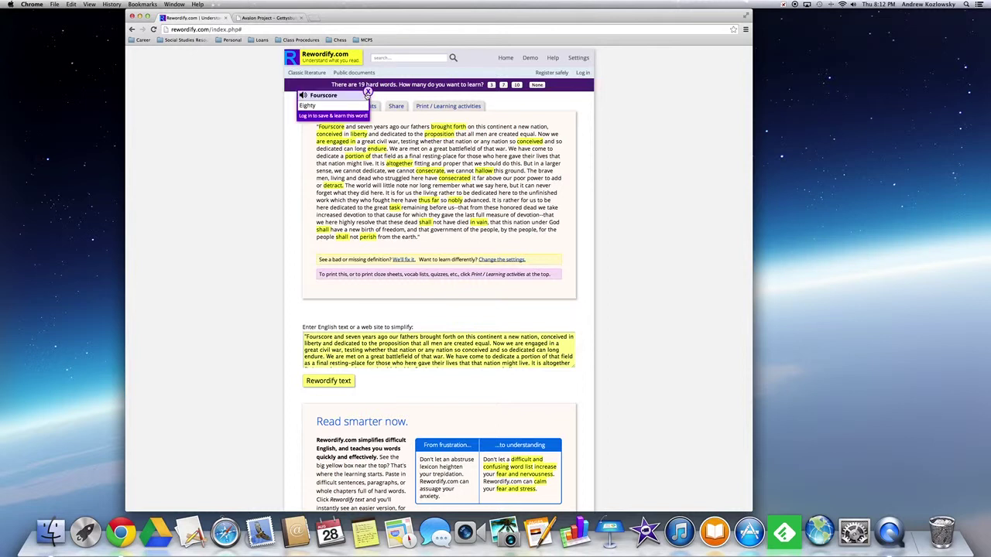
left_click(367, 92)
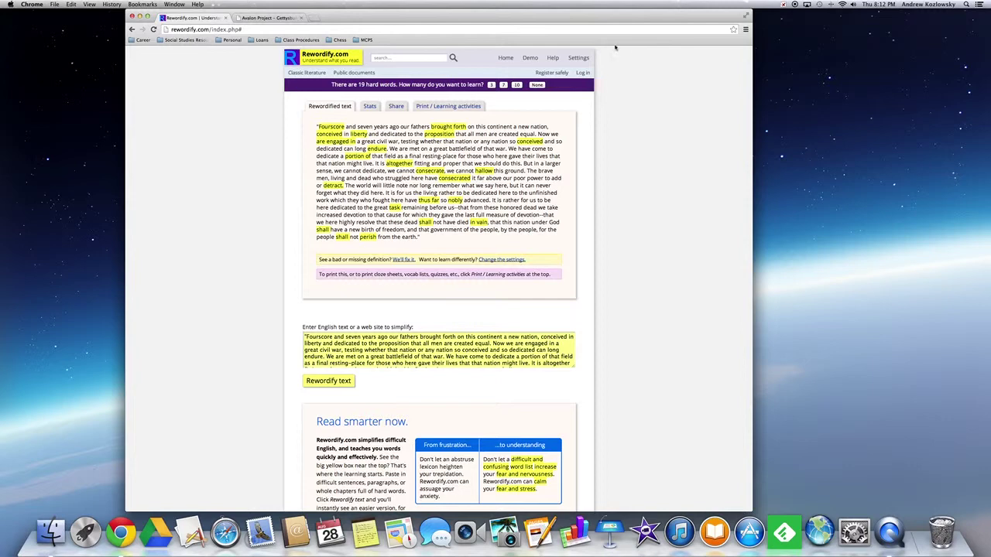
Change the display mode to "Display hard word and easier word inline" and save the settings
left_click(579, 57)
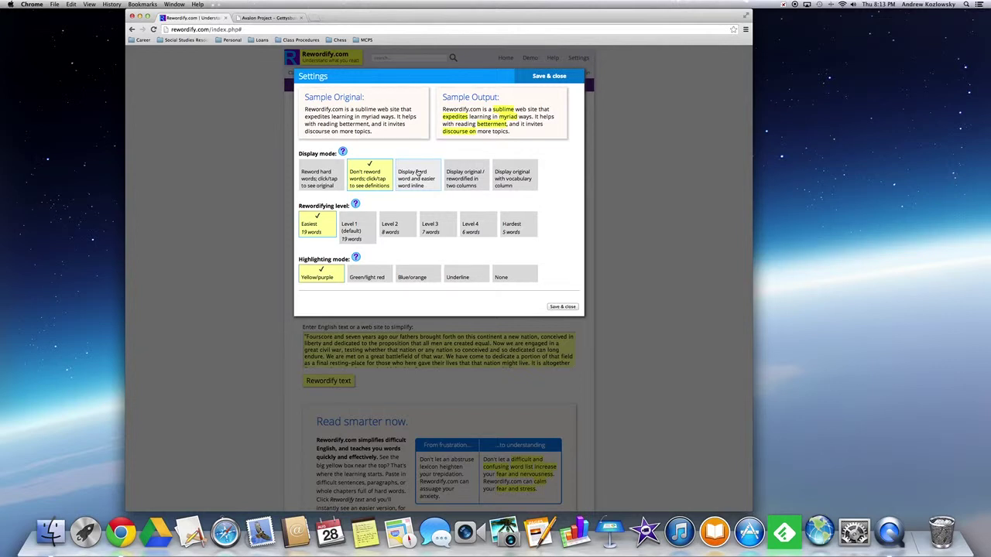
left_click(418, 172)
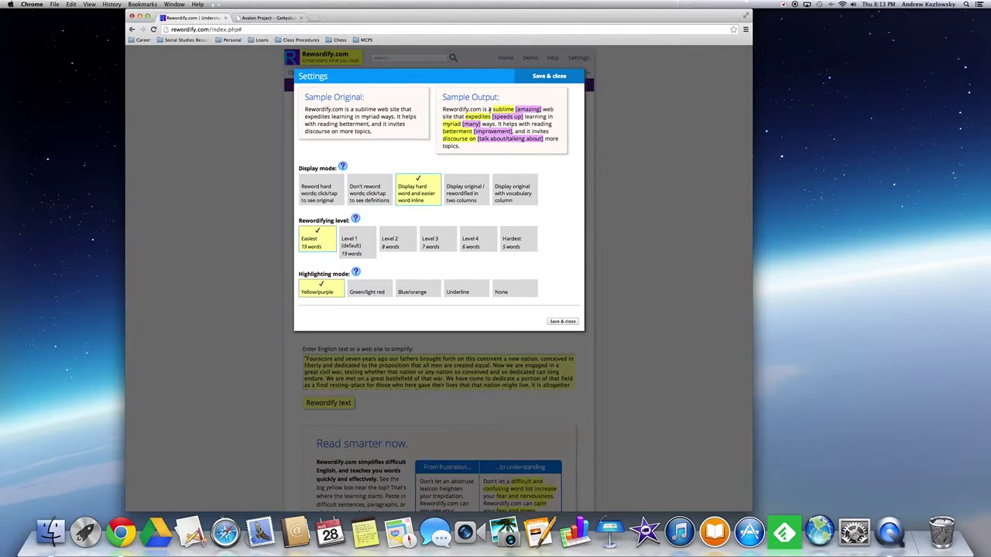
left_click(541, 77)
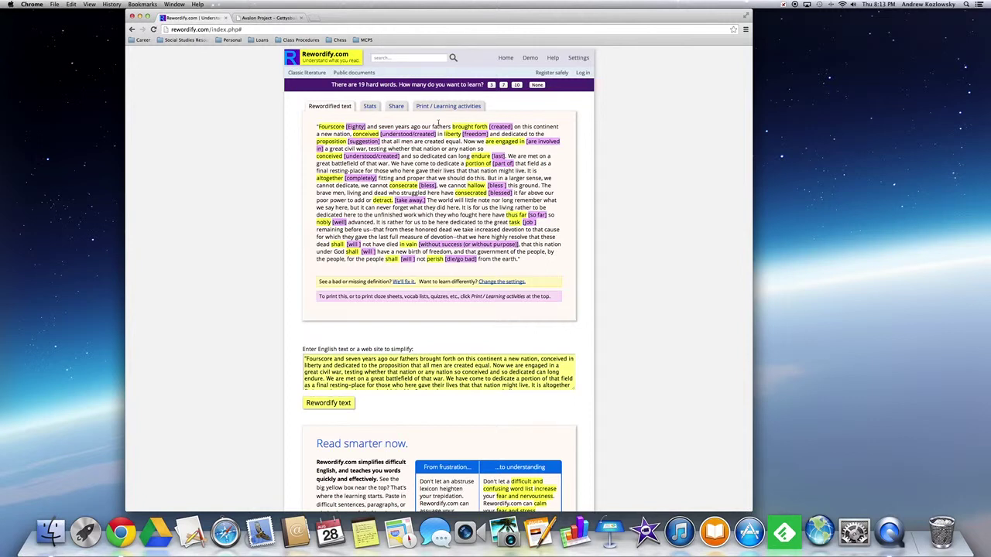
Save the display mode as "Display original / rewordified in two columns" and check the definition of "consecrated" in the original column
left_click(577, 59)
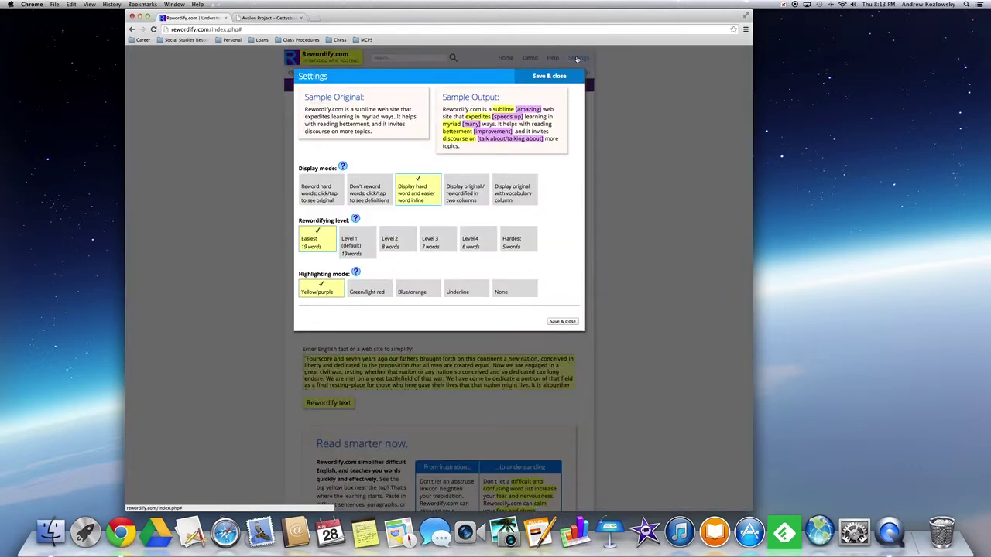
left_click(462, 192)
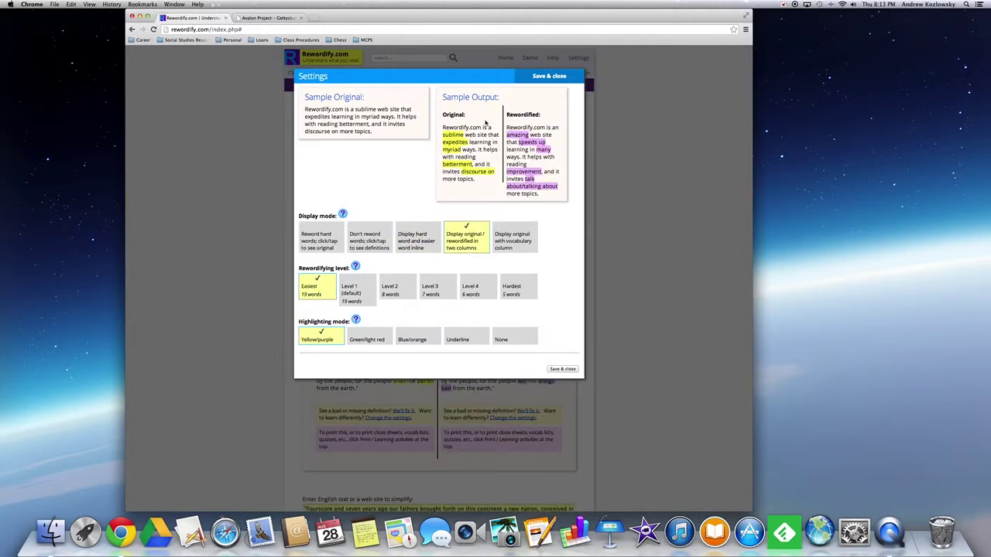
left_click(541, 80)
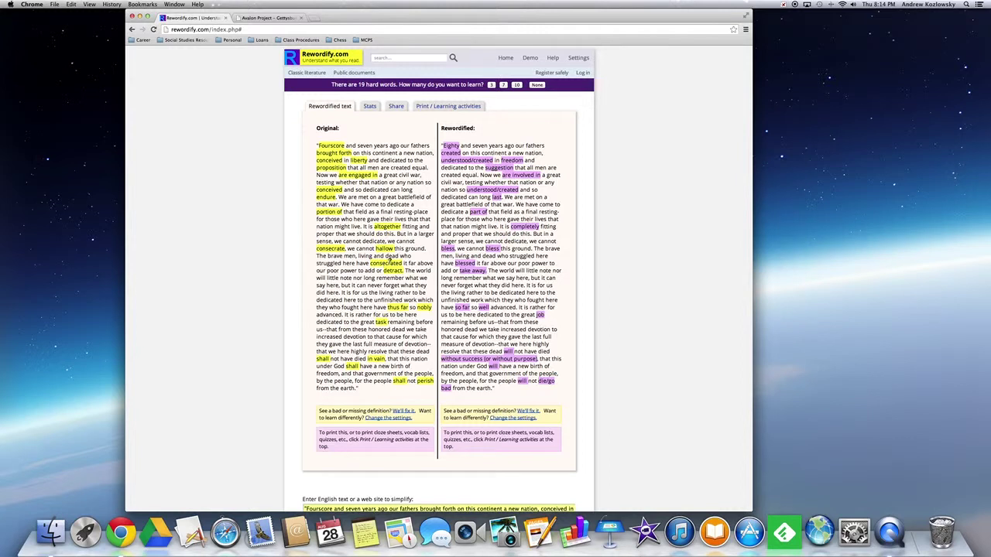
left_click(382, 264)
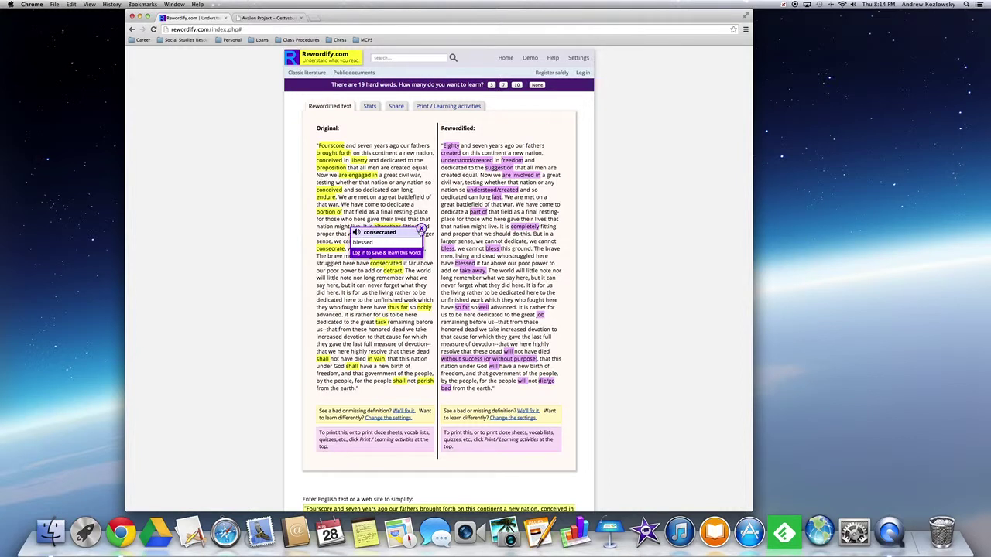
left_click(420, 229)
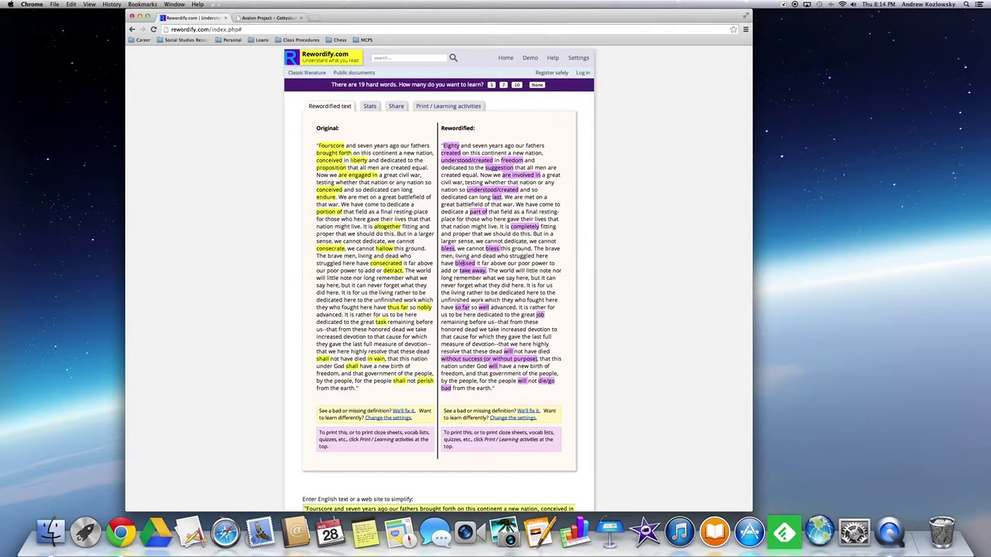
Change the display mode to "Display original with vocabulary column" and save the settings
left_click(582, 58)
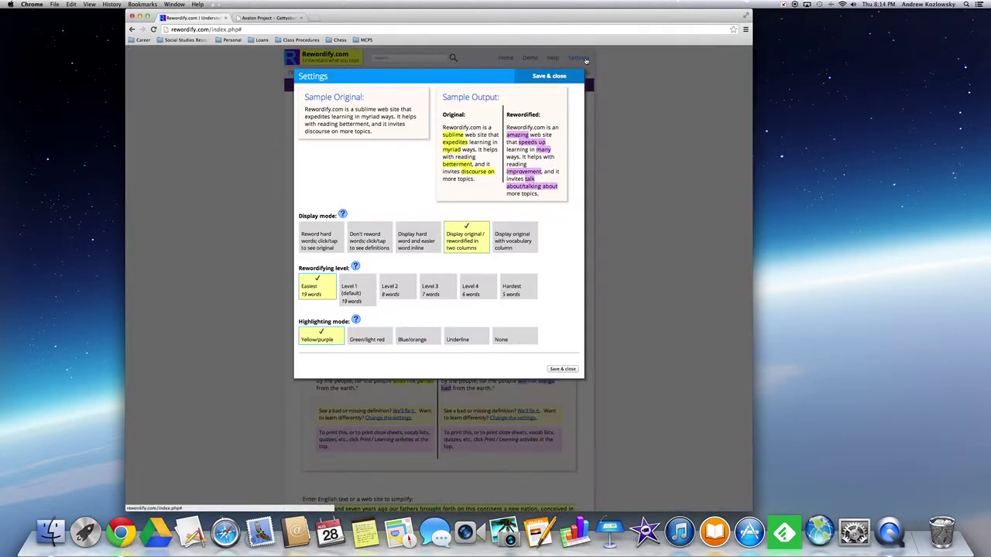
left_click(519, 245)
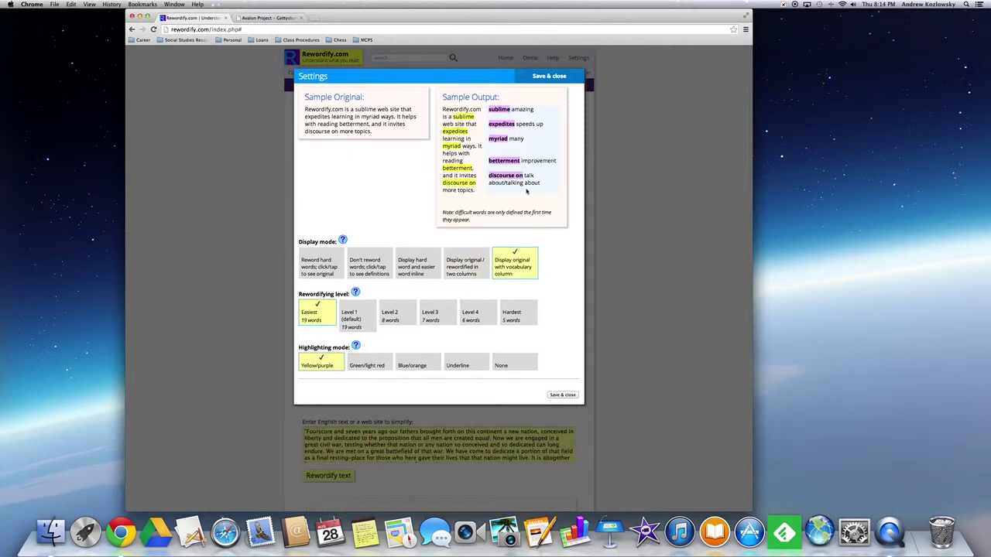
left_click(547, 77)
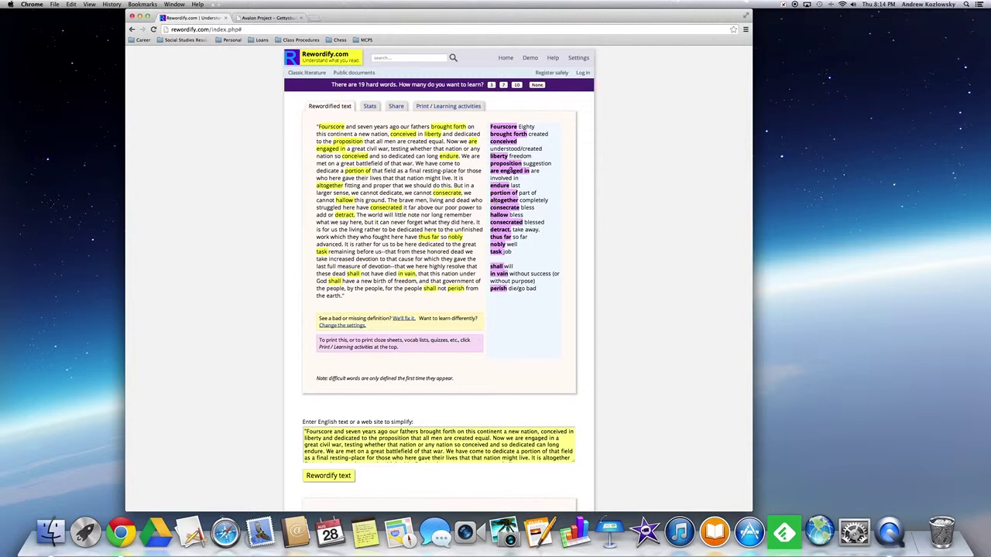
Set the rewordifying level to Level 2 and save the settings
left_click(578, 60)
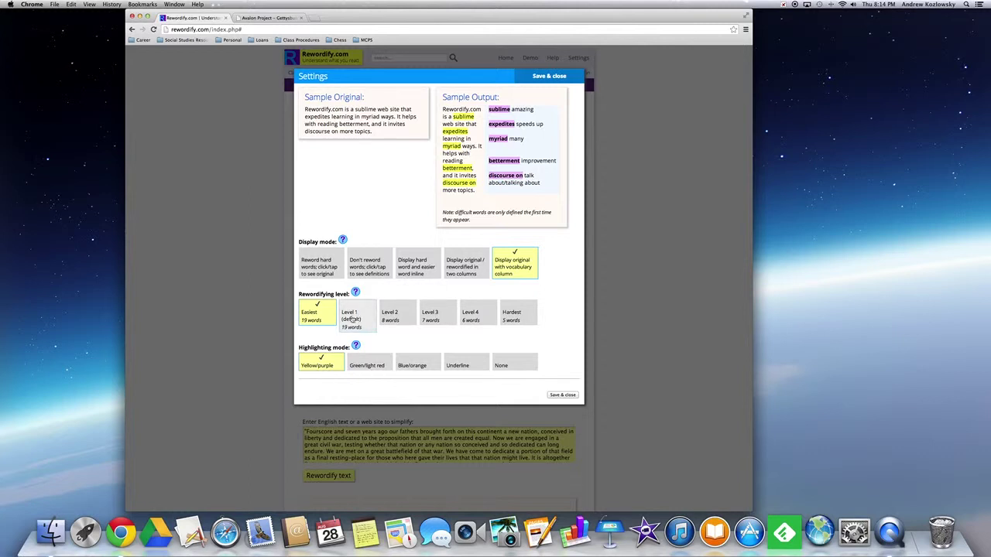
left_click(404, 315)
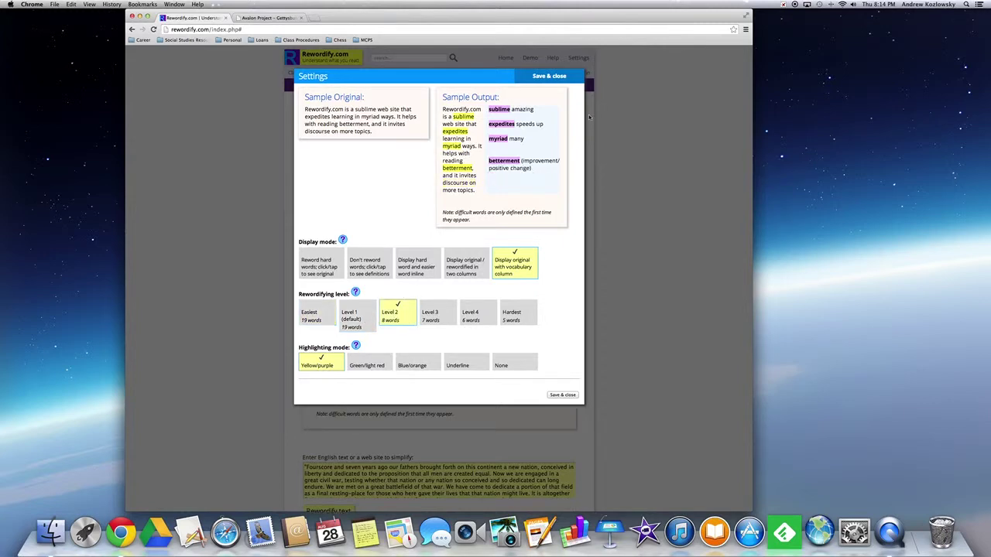
left_click(558, 80)
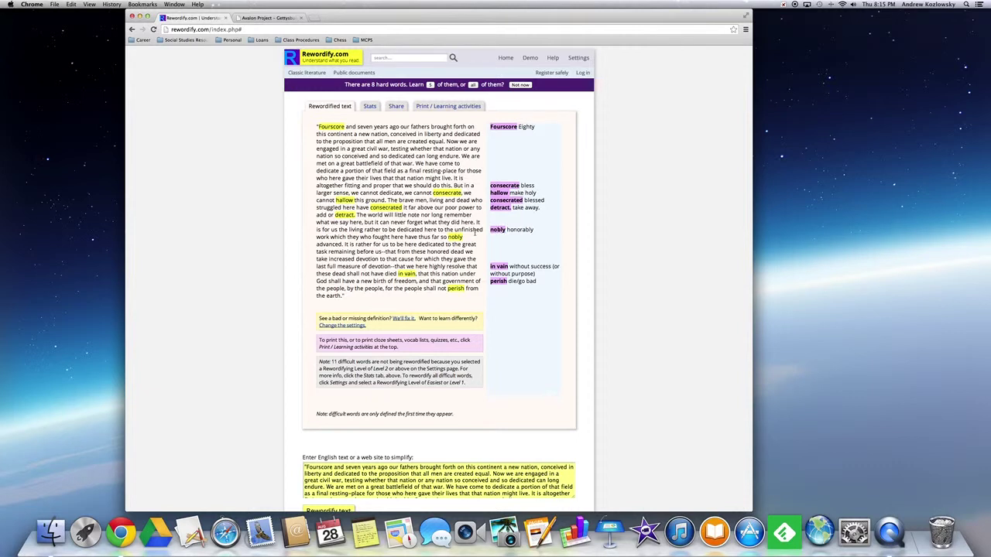
Set the rewordifying level to Hardest and save the settings
left_click(581, 59)
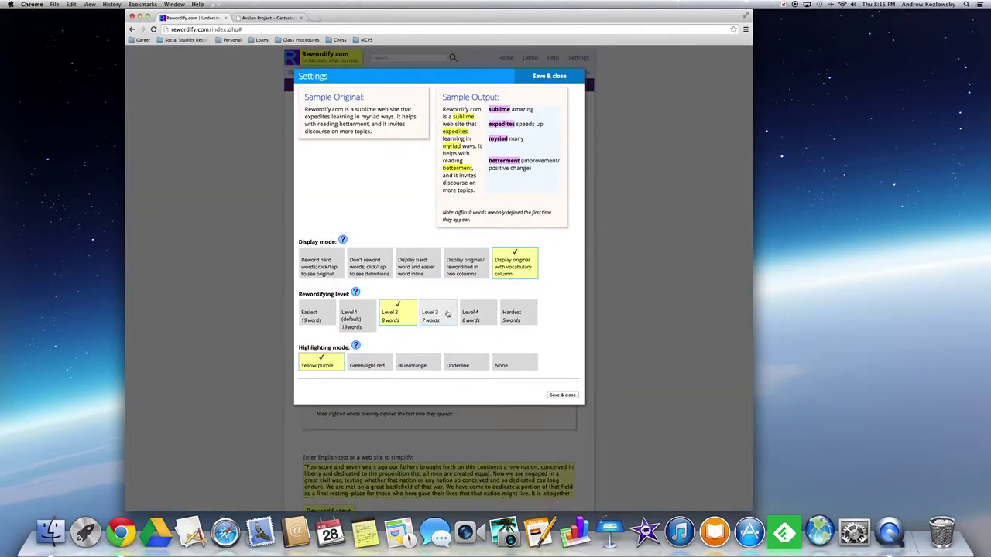
left_click(512, 312)
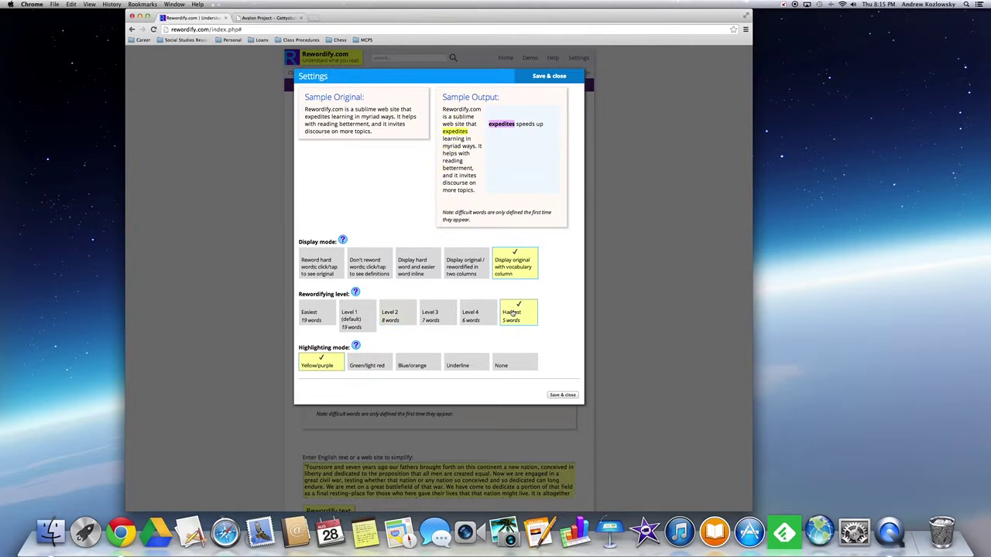
left_click(542, 75)
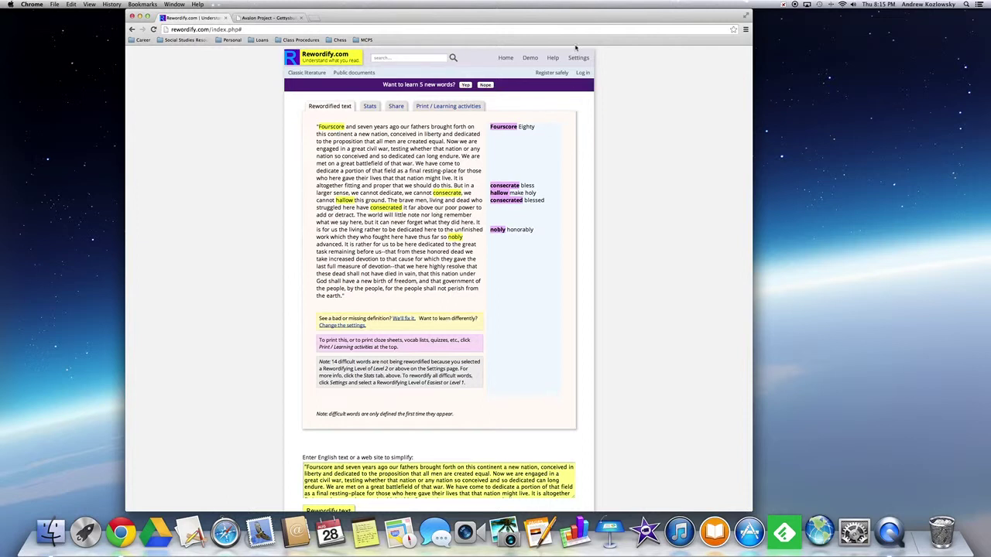
Change the highlighting mode to "Green/light red" and save the settings
left_click(578, 58)
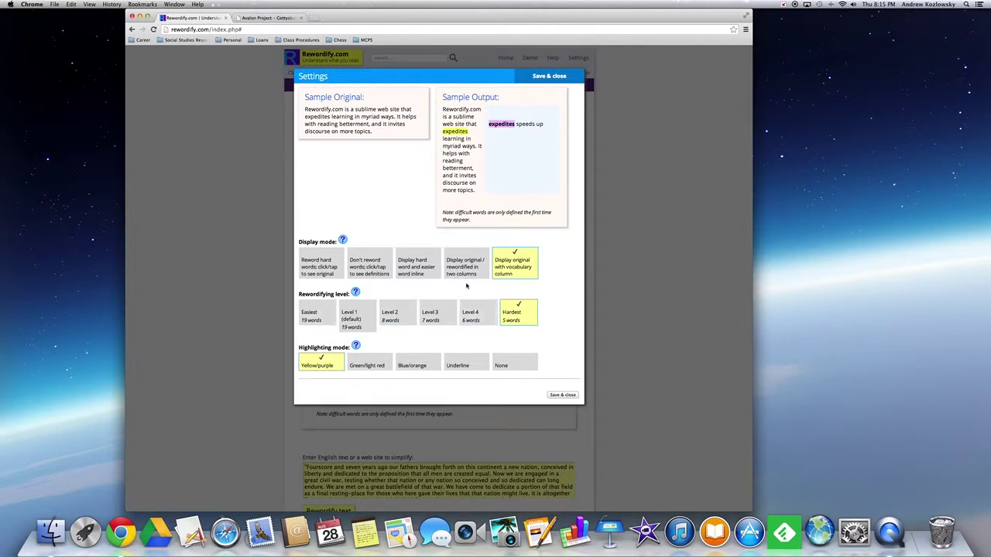
left_click(371, 367)
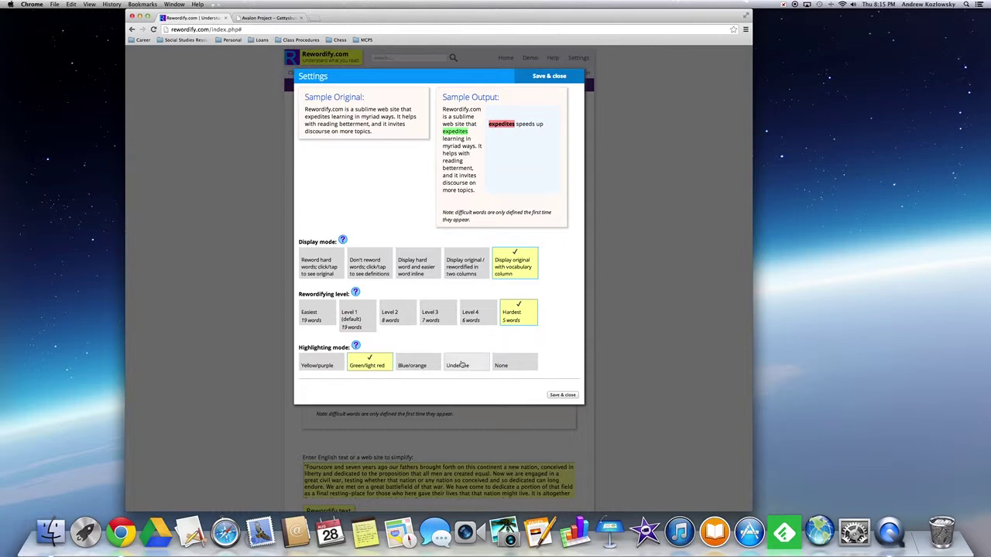
left_click(562, 395)
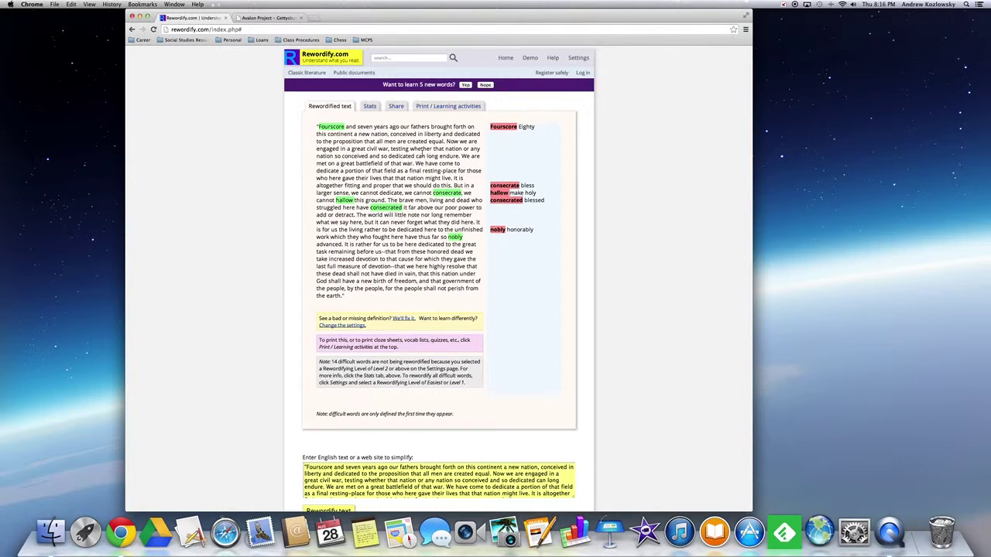
Preview the printable sheet of the rewordified text with the current display settings, and close it
left_click(443, 107)
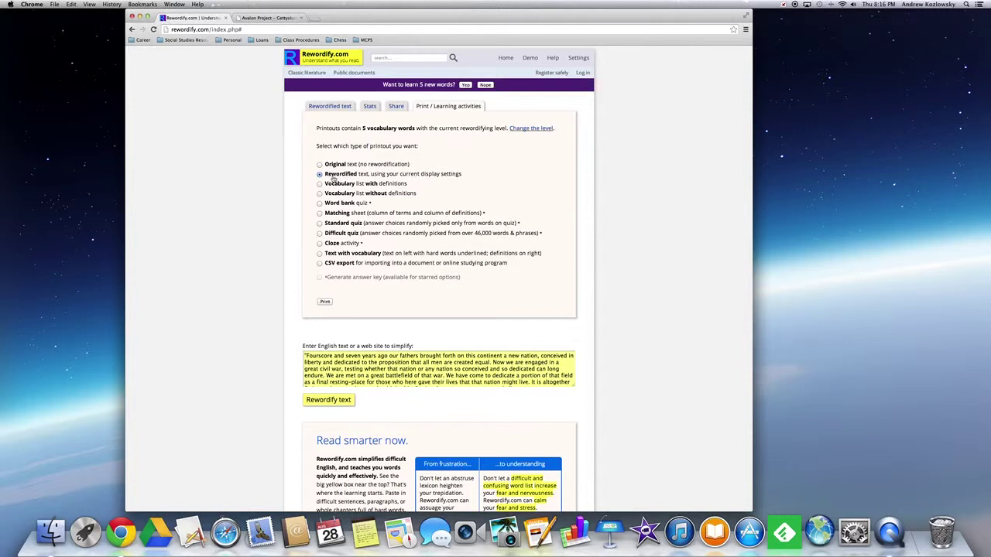
left_click(325, 301)
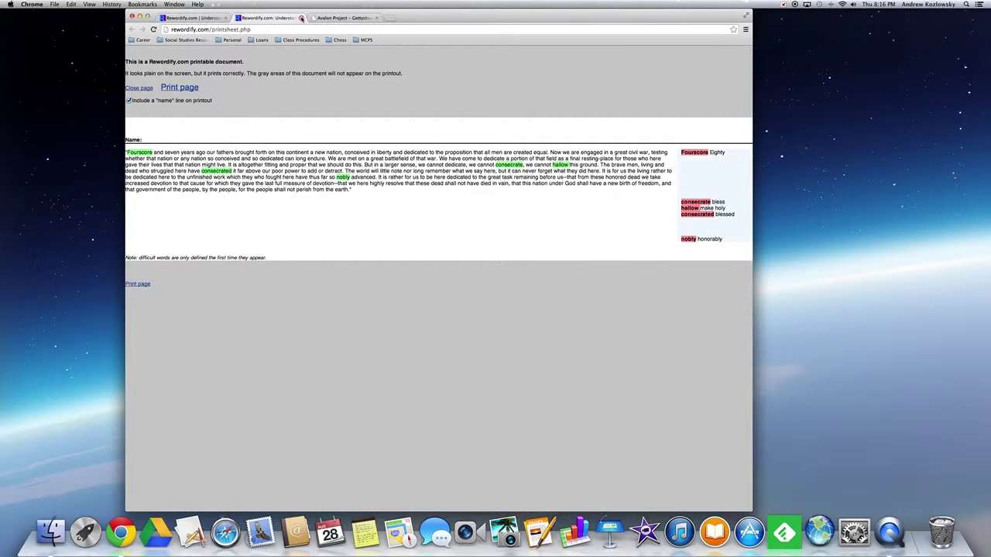
left_click(301, 17)
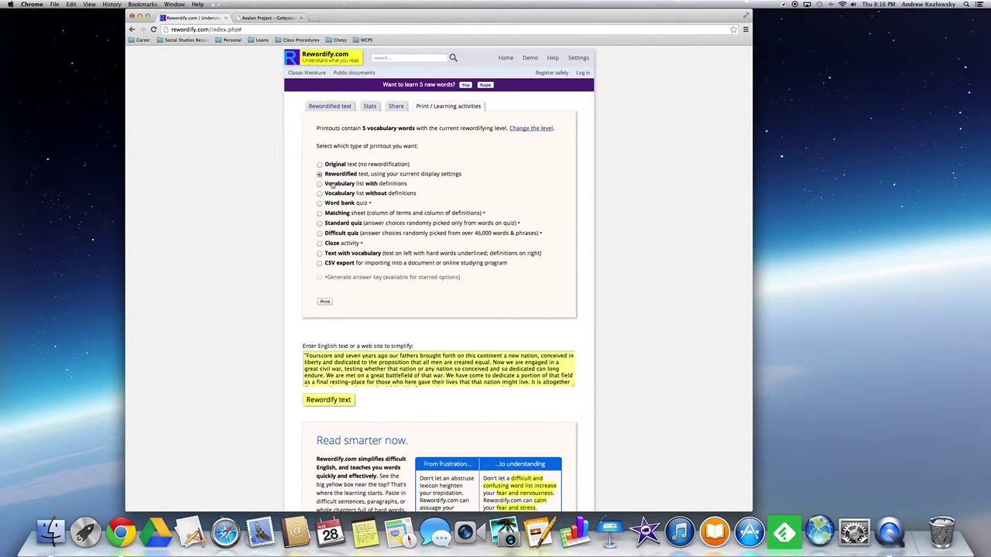
Preview the printable vocabulary list with definitions and the one without definitions, closing each sheet after viewing
left_click(319, 184)
left_click(324, 302)
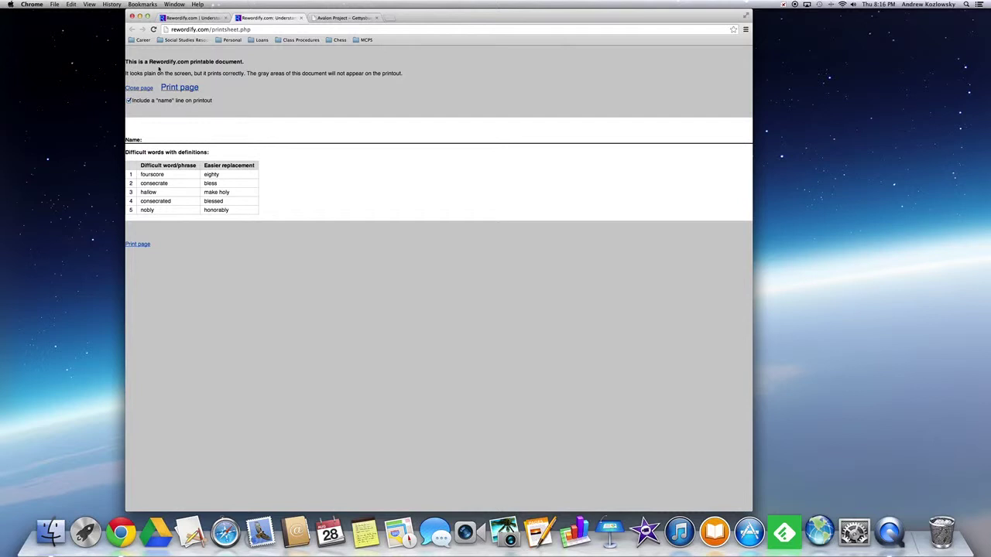
left_click(300, 17)
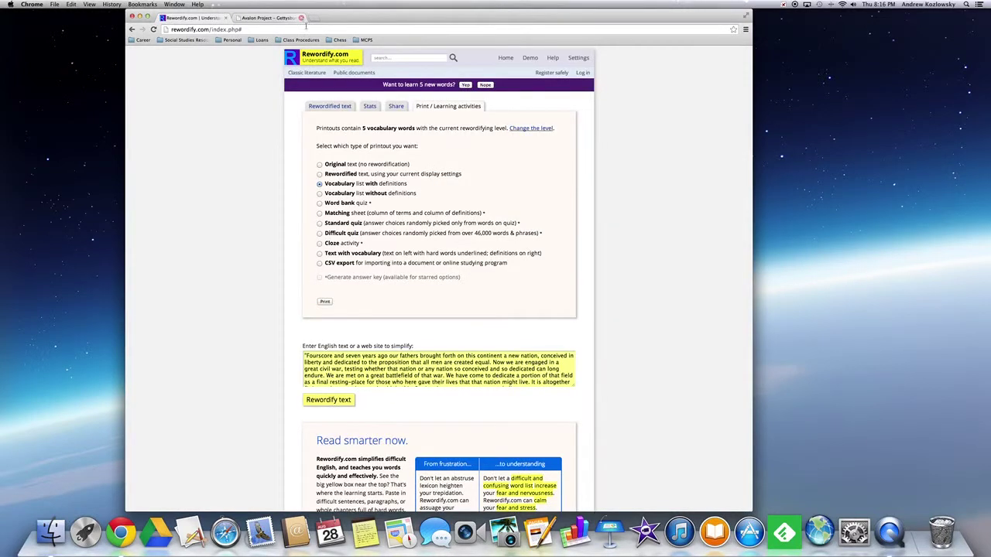
left_click(321, 195)
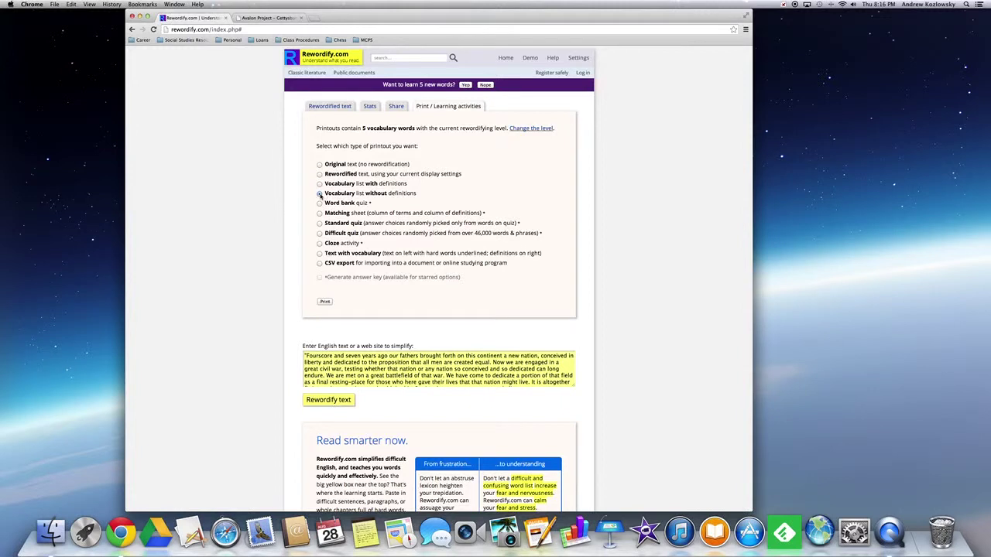
left_click(324, 300)
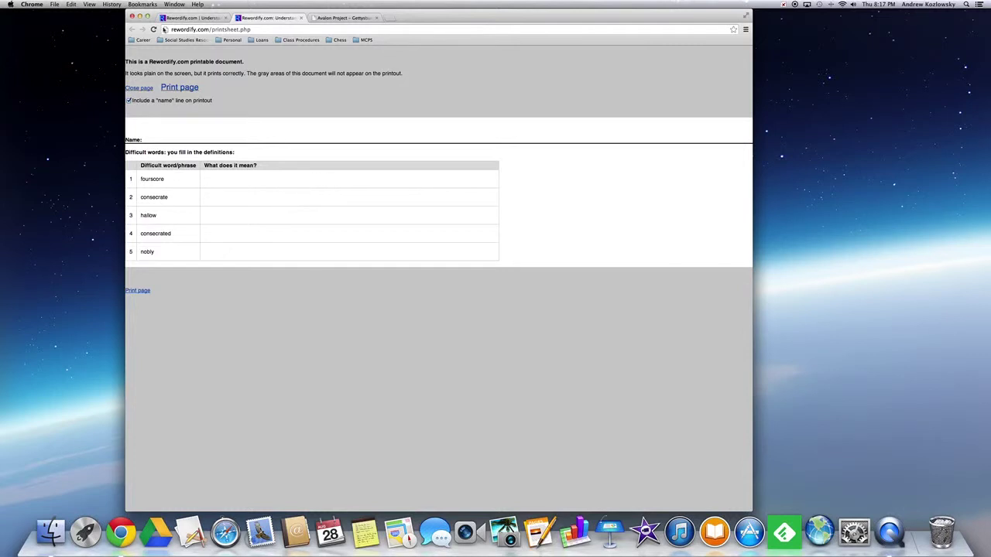
left_click(301, 18)
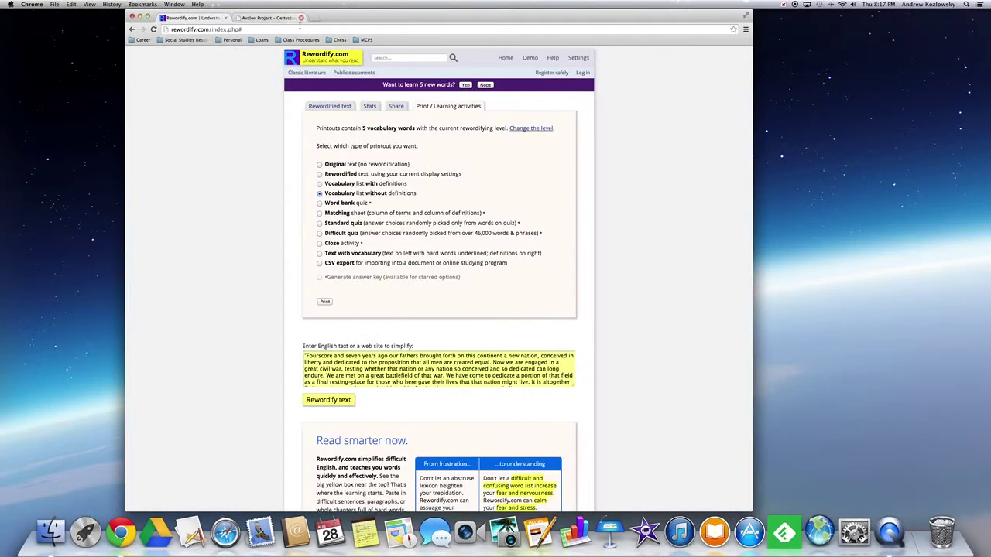
Preview the printable word bank quiz and the matching sheet, closing each one after viewing
left_click(319, 203)
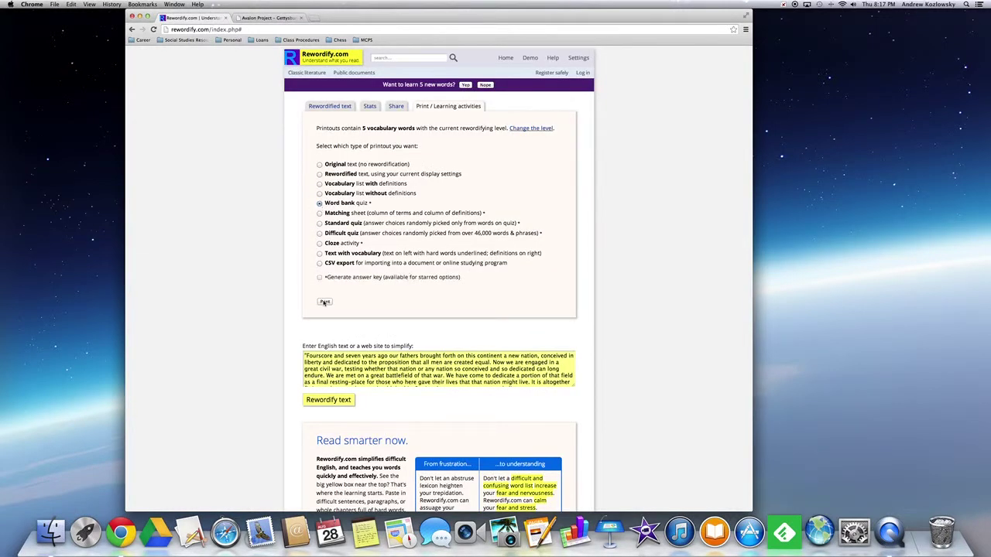
left_click(324, 302)
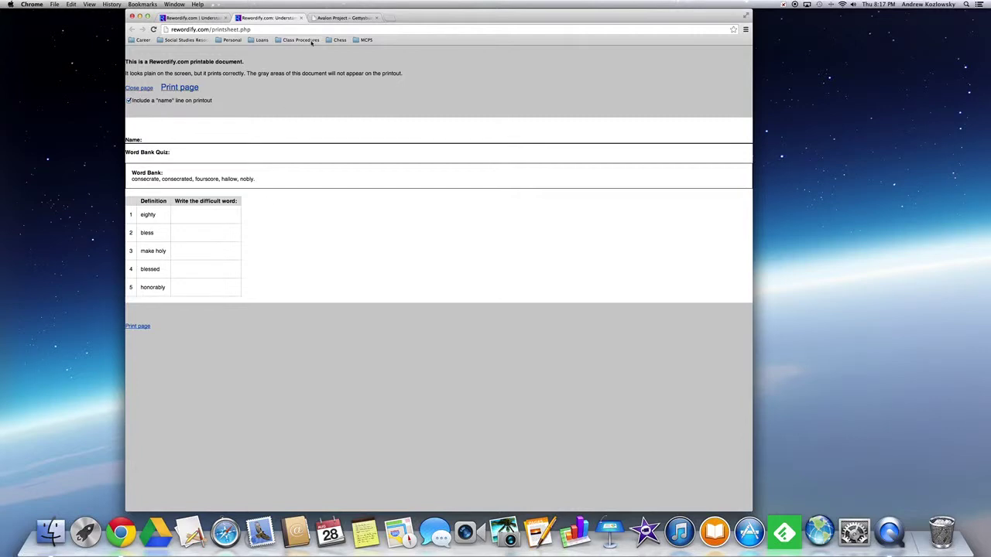
left_click(301, 19)
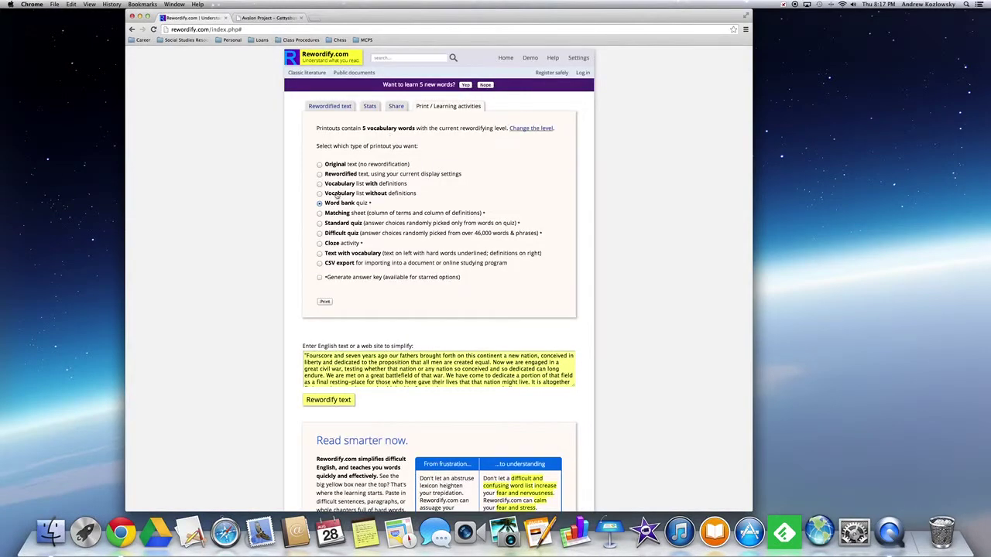
left_click(319, 213)
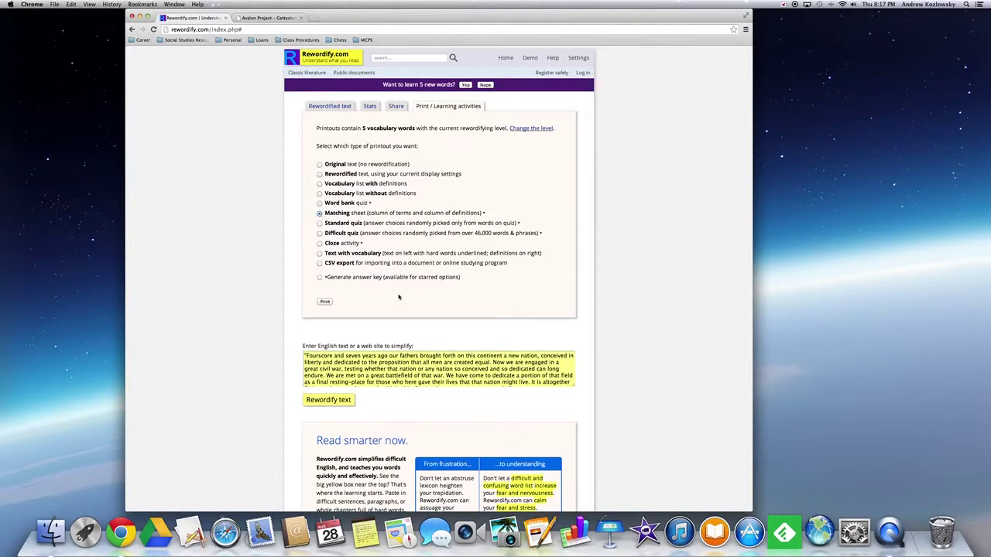
left_click(324, 301)
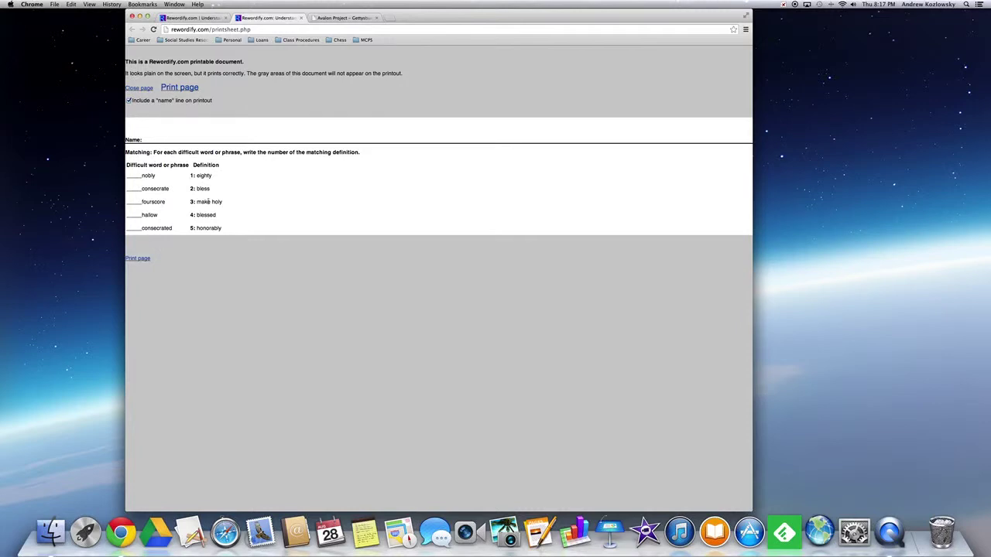
left_click(301, 17)
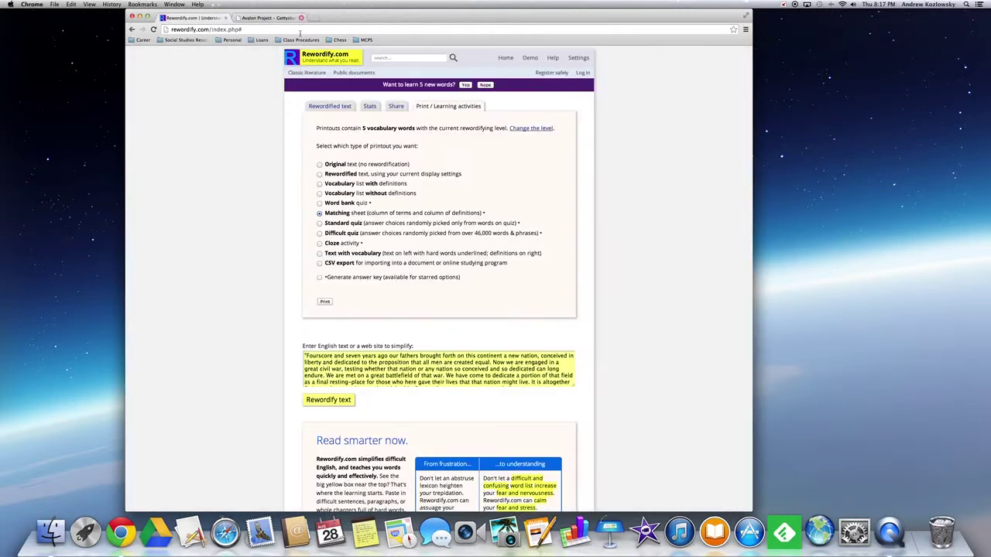
Preview the printable standard quiz and the difficult quiz, closing each one after viewing
left_click(319, 223)
left_click(325, 301)
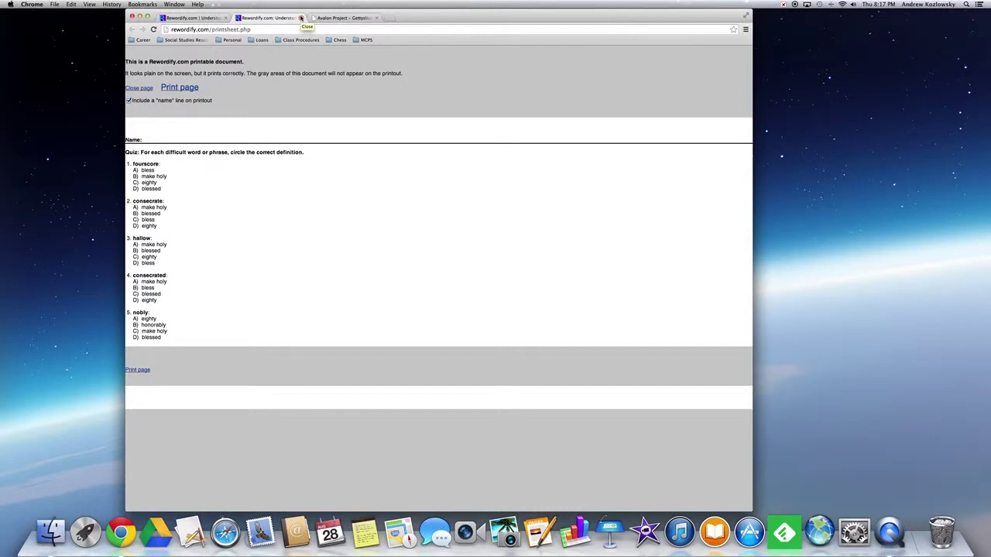
left_click(301, 18)
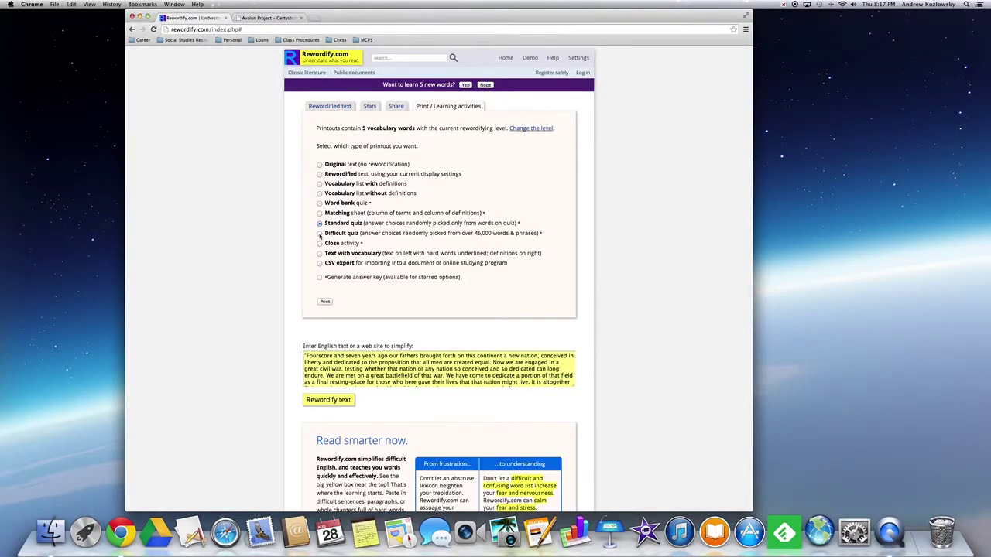
left_click(319, 234)
left_click(325, 301)
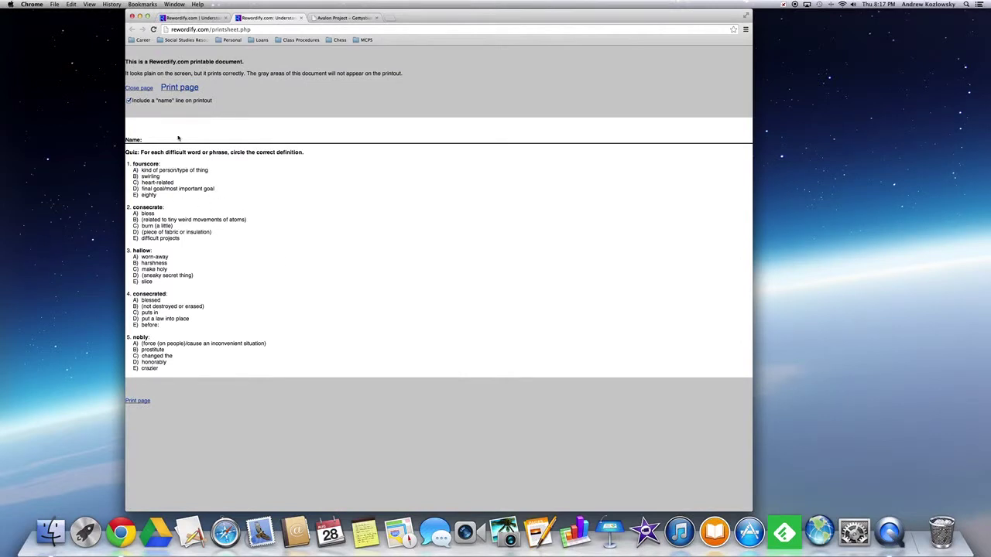
left_click(301, 17)
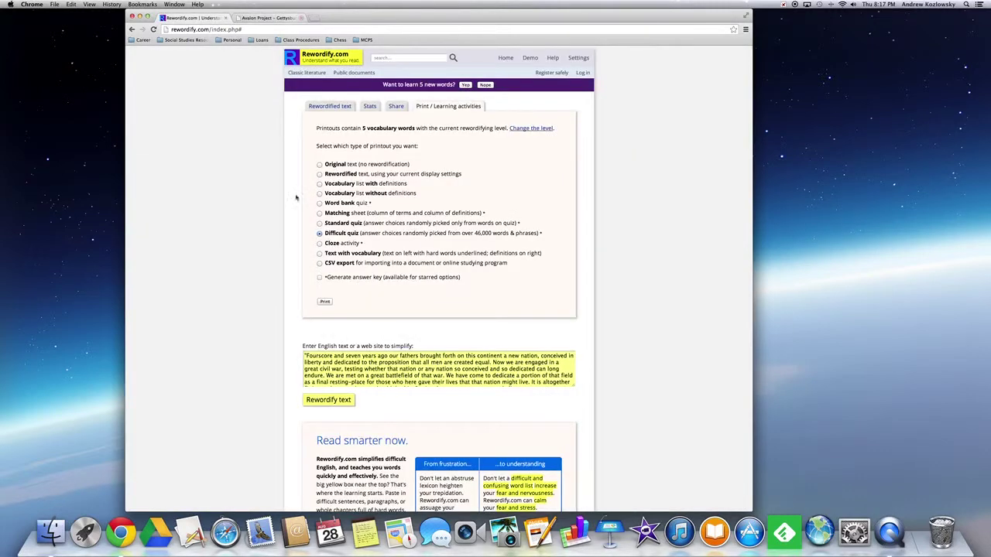
Preview the printable cloze activity and the text with vocabulary, closing each sheet after viewing
left_click(319, 243)
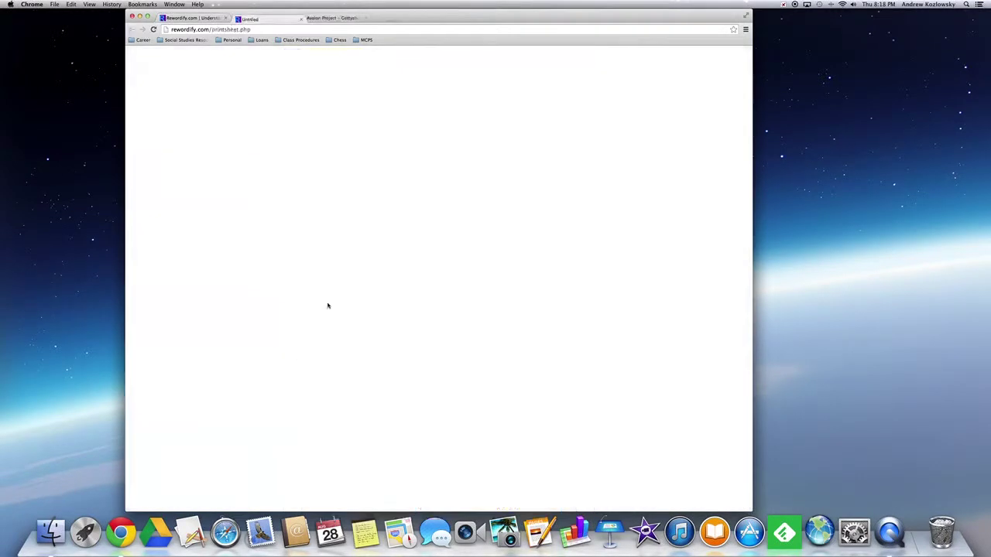
left_click(325, 301)
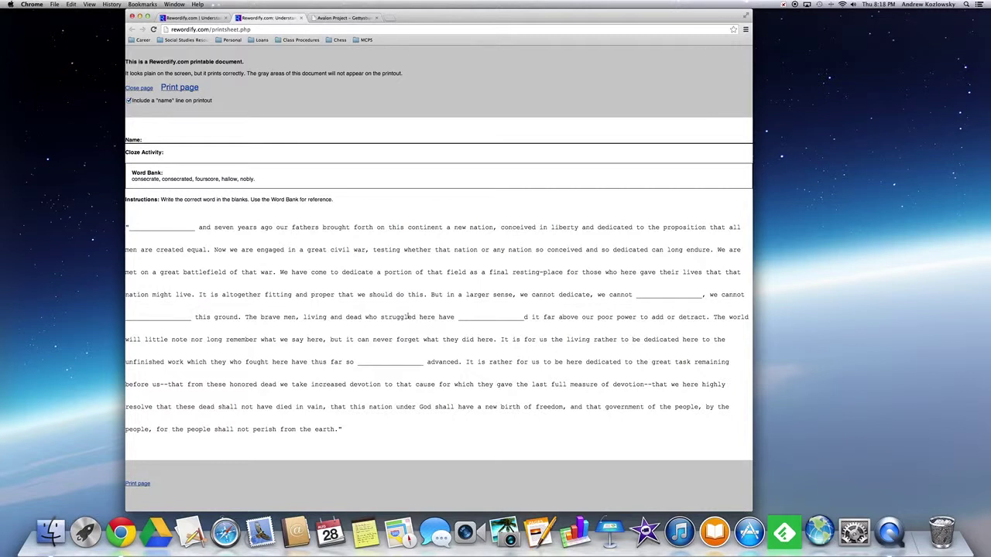
left_click(301, 17)
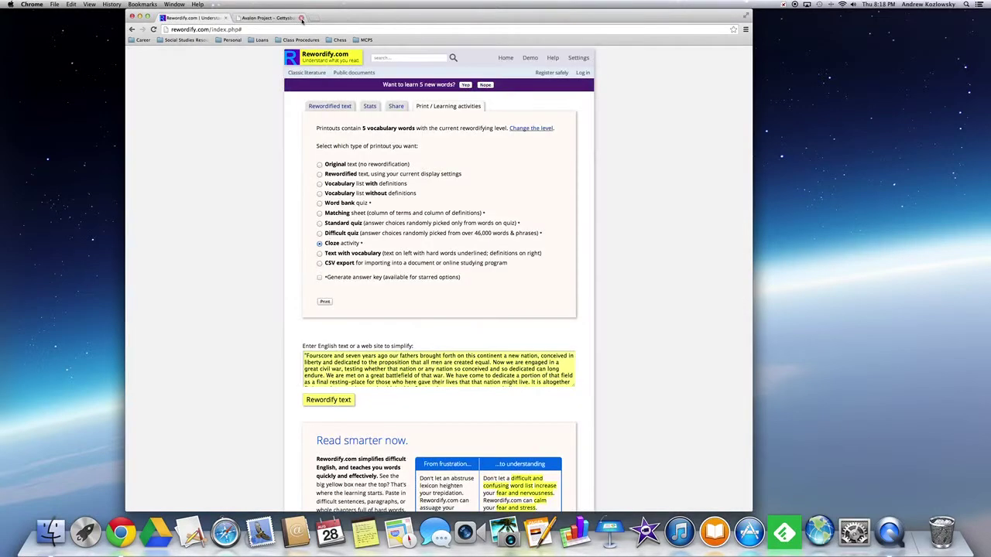
left_click(319, 253)
left_click(325, 302)
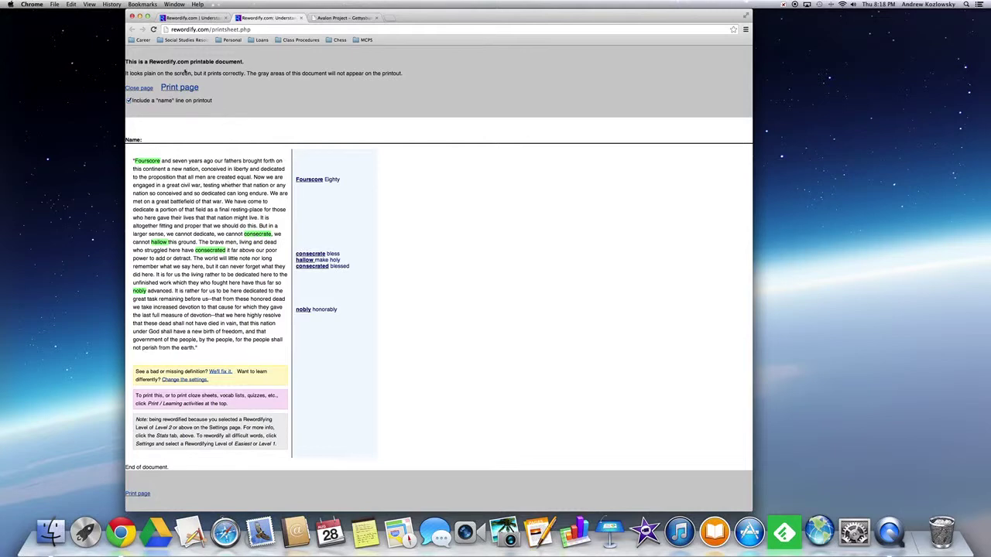
left_click(301, 17)
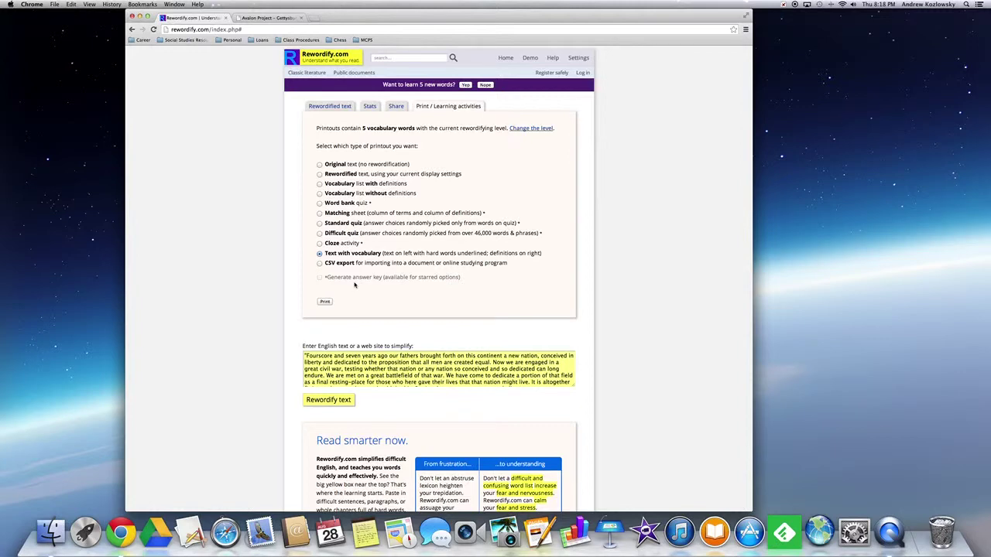
Review the text statistics for the original and each rewordifying level, and return to the rewordified text
left_click(370, 107)
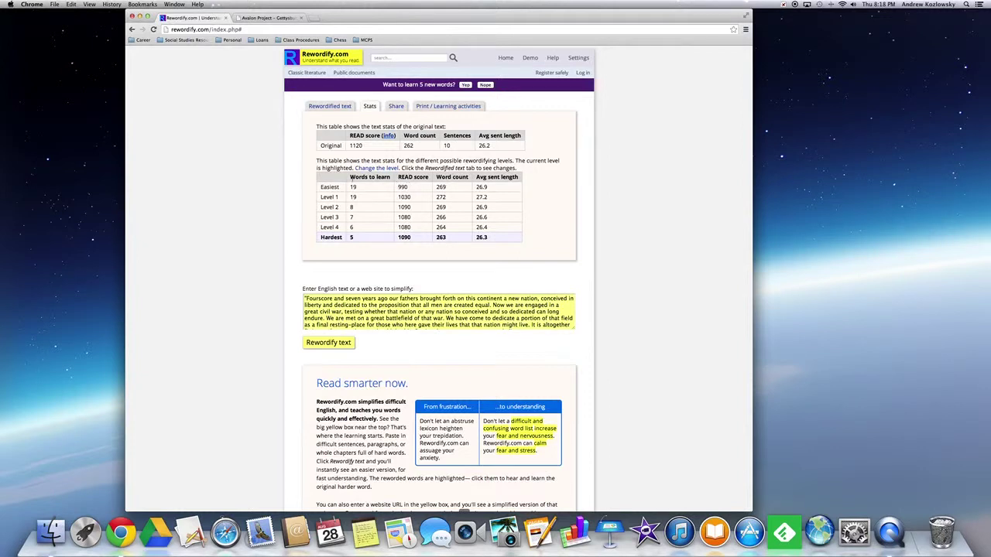
left_click(329, 107)
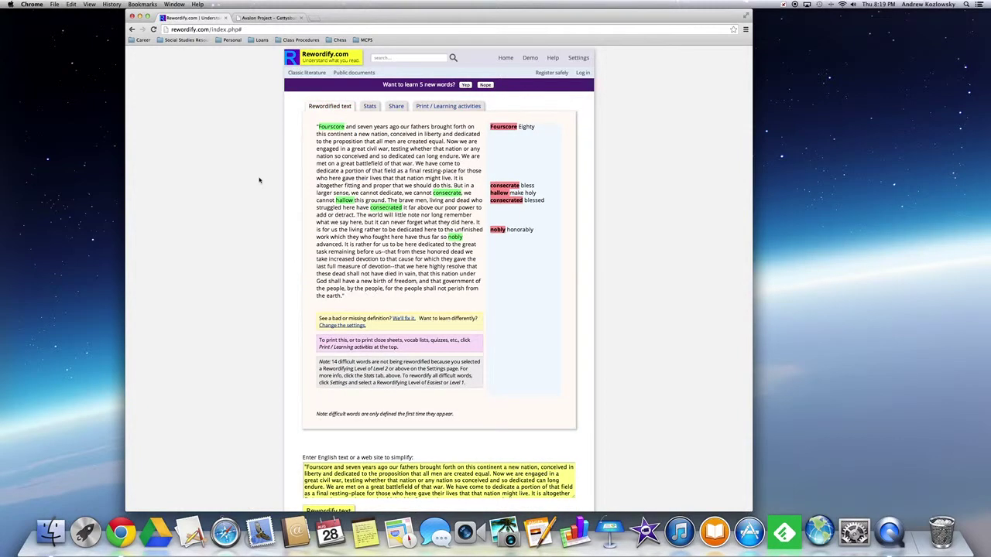